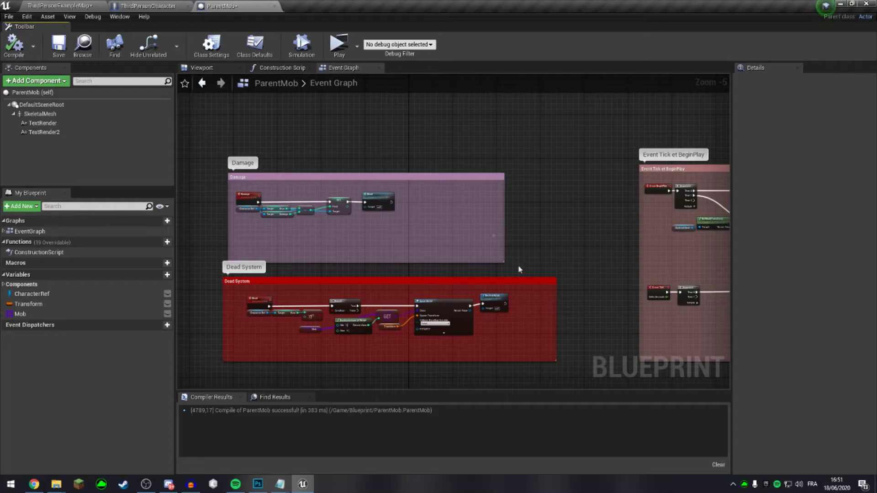
# Step: Return to the ThirdPersonExampleMap level in the level editor
pyautogui.click(65, 4)
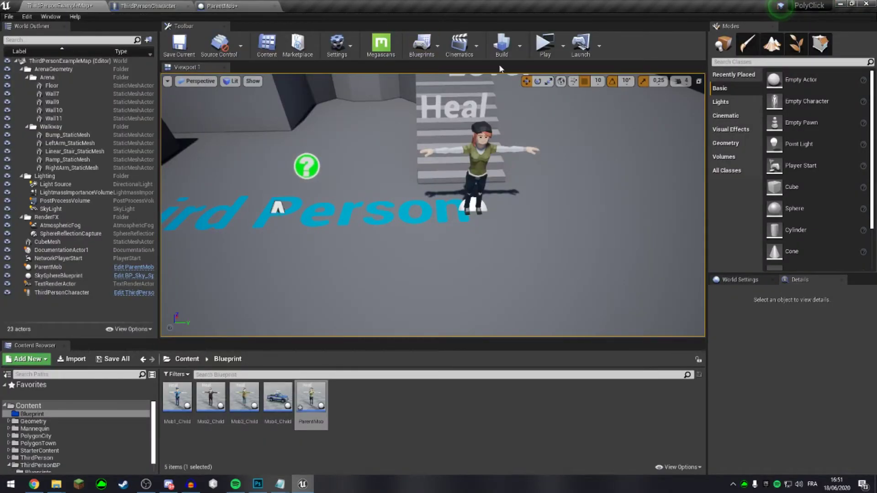
pyautogui.click(546, 46)
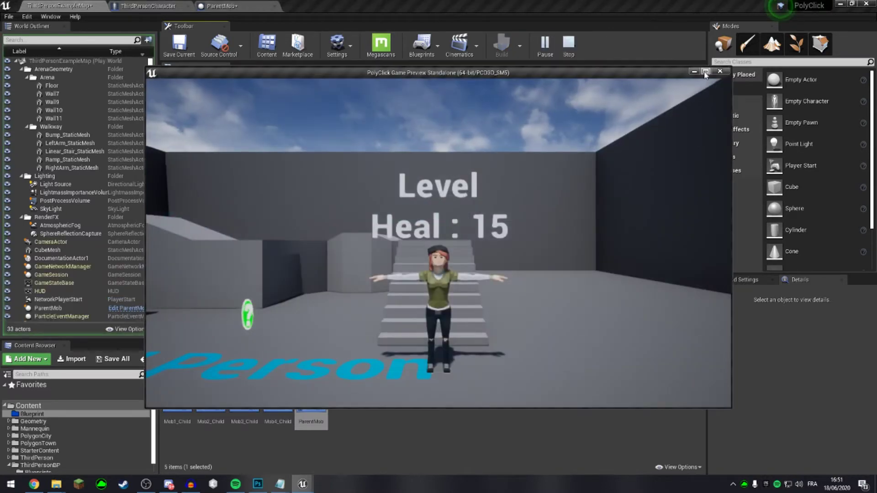
pyautogui.click(705, 72)
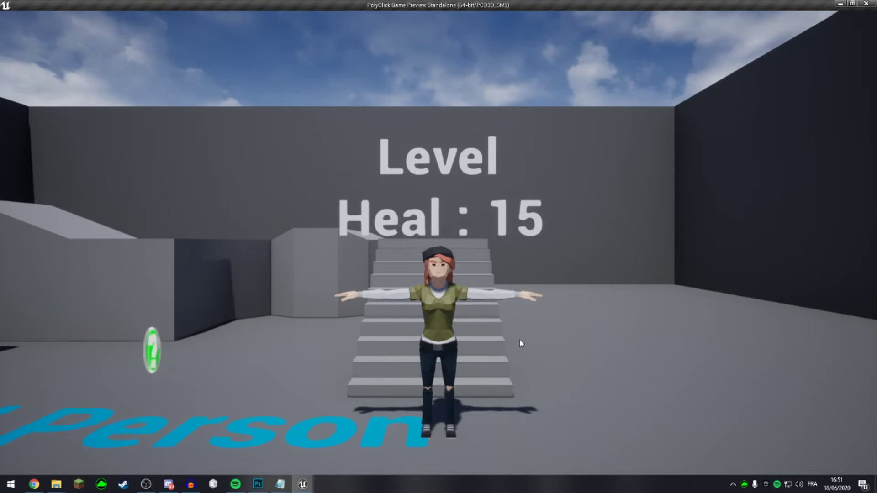
pyautogui.click(438, 305)
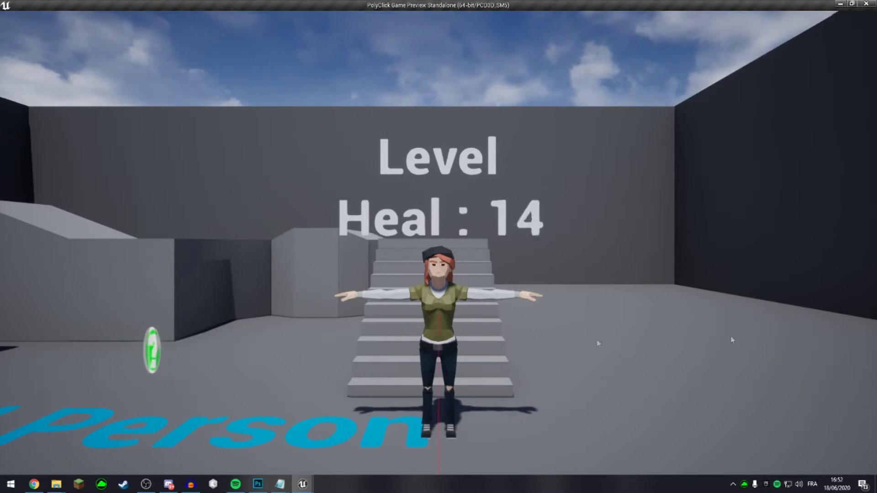
pyautogui.click(624, 252)
pyautogui.click(459, 298)
pyautogui.click(450, 296)
pyautogui.click(447, 296)
pyautogui.click(446, 295)
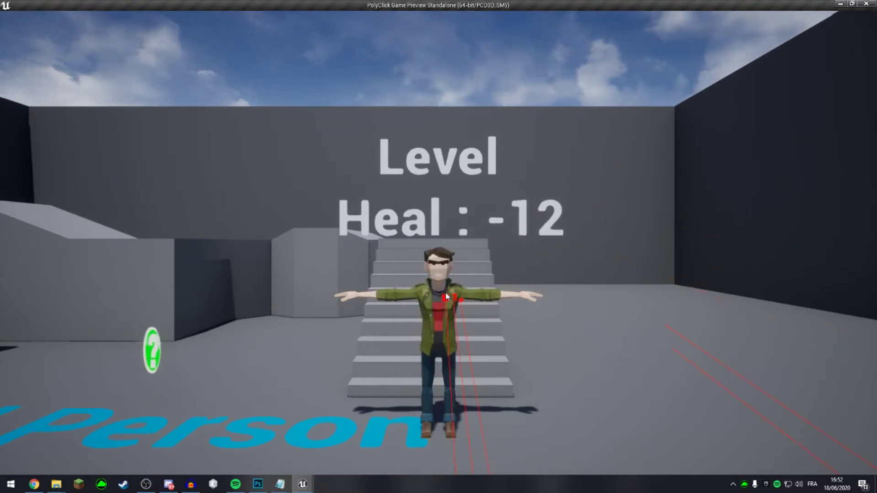
pyautogui.click(446, 296)
pyautogui.click(447, 296)
pyautogui.click(446, 296)
pyautogui.click(447, 296)
pyautogui.click(447, 296)
pyautogui.click(446, 296)
pyautogui.click(447, 296)
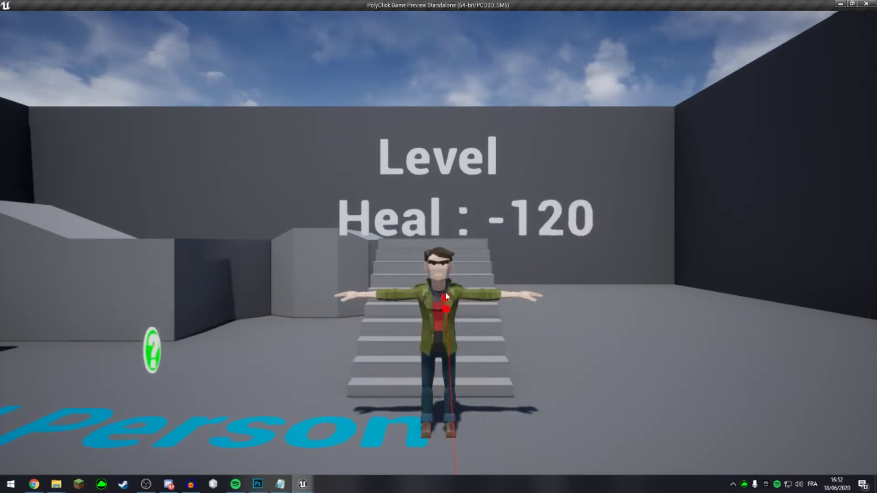
pyautogui.press('Escape')
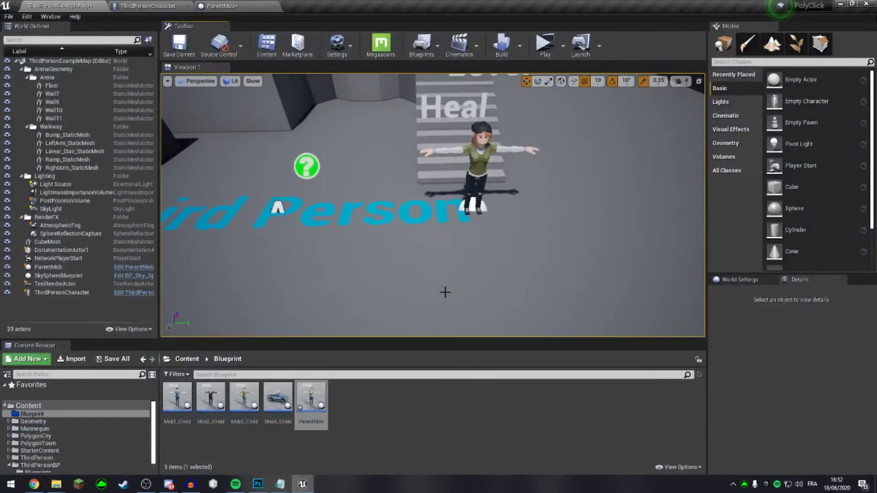
# Step: Look over the ParentMob Event Graph, then switch to the ThirdPersonCharacter Blueprint's Event Graph
pyautogui.click(221, 6)
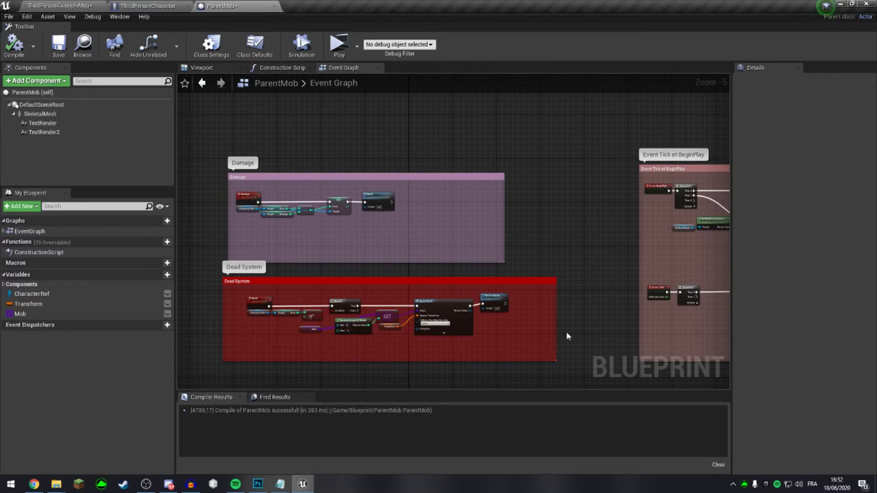
pyautogui.scroll(-7, 511, 201)
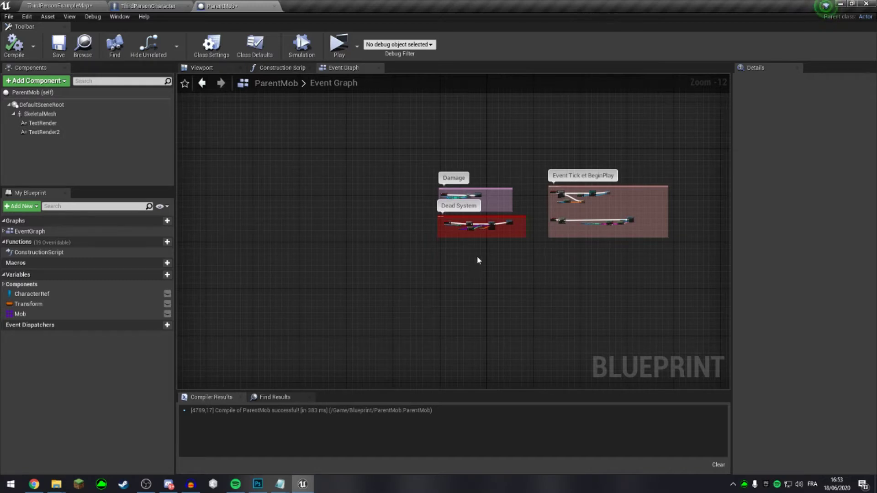
pyautogui.scroll(2, 472, 262)
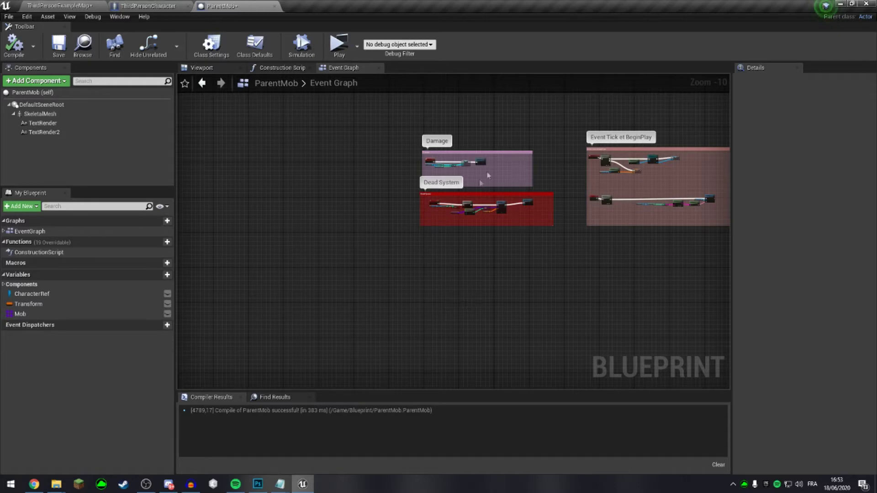
pyautogui.click(167, 6)
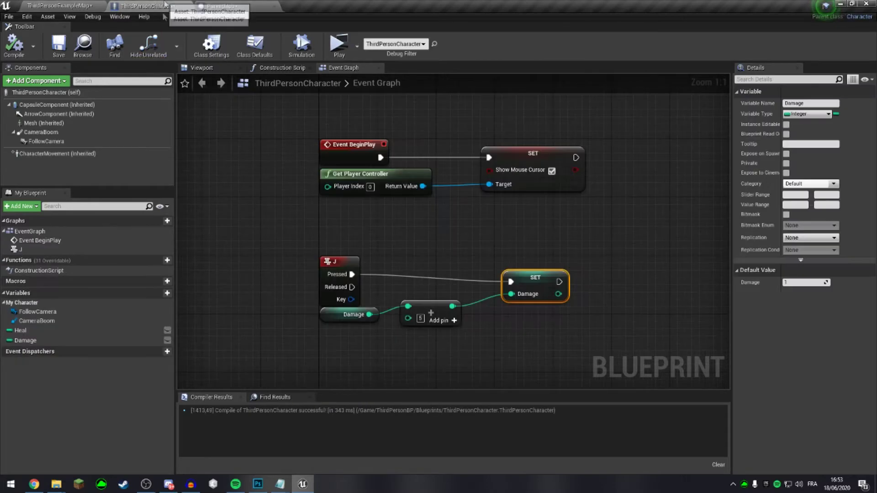
# Step: Add a SaveHeal integer variable and a Percent float variable to ThirdPersonCharacter
pyautogui.click(152, 294)
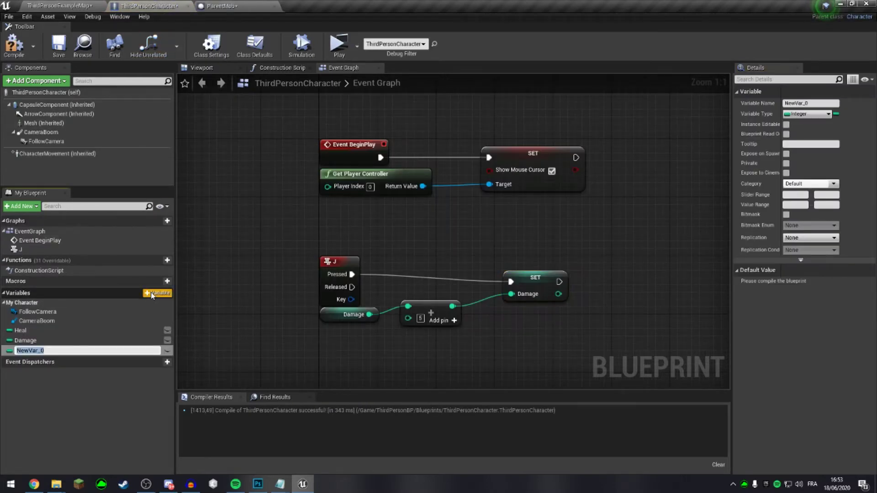
pyautogui.write('SaveHeal')
pyautogui.press('Return')
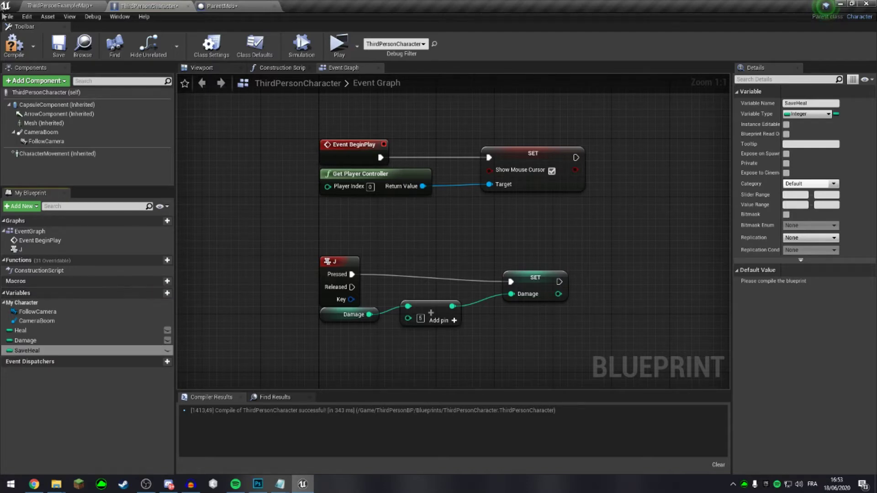
pyautogui.click(164, 294)
pyautogui.write('Percent')
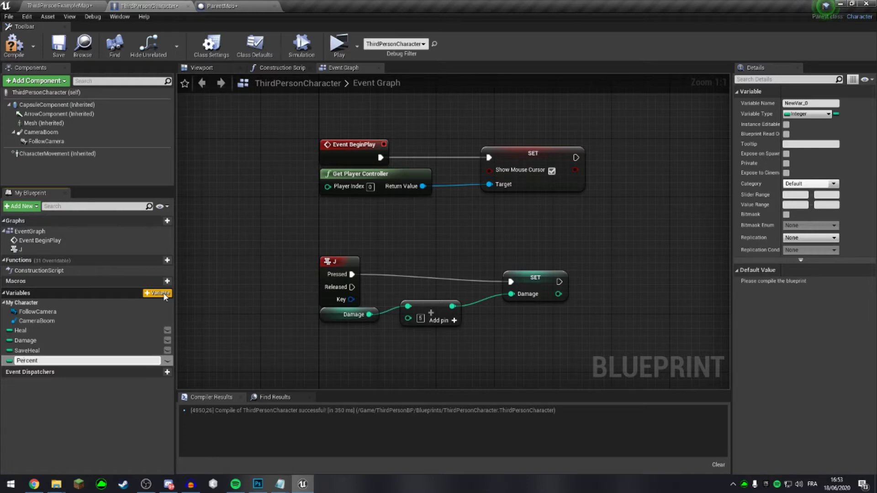
pyautogui.press('Return')
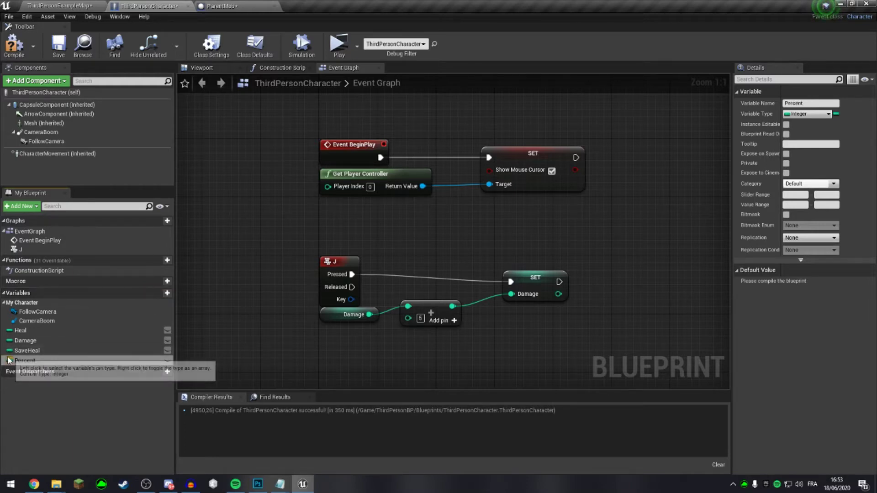
pyautogui.click(9, 360)
pyautogui.click(29, 212)
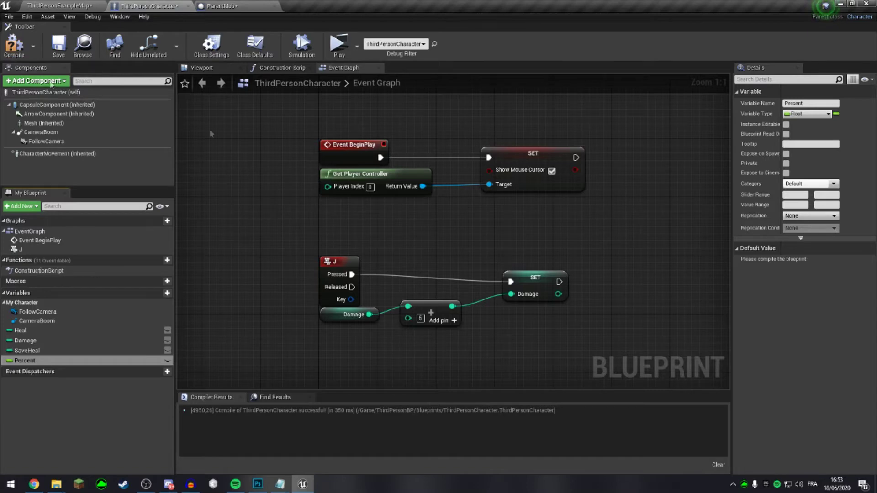
# Step: Compile, give Percent a default value of 1.2, recompile, then return to ParentMob
pyautogui.press('F7')
pyautogui.click(805, 261)
pyautogui.write('1.2')
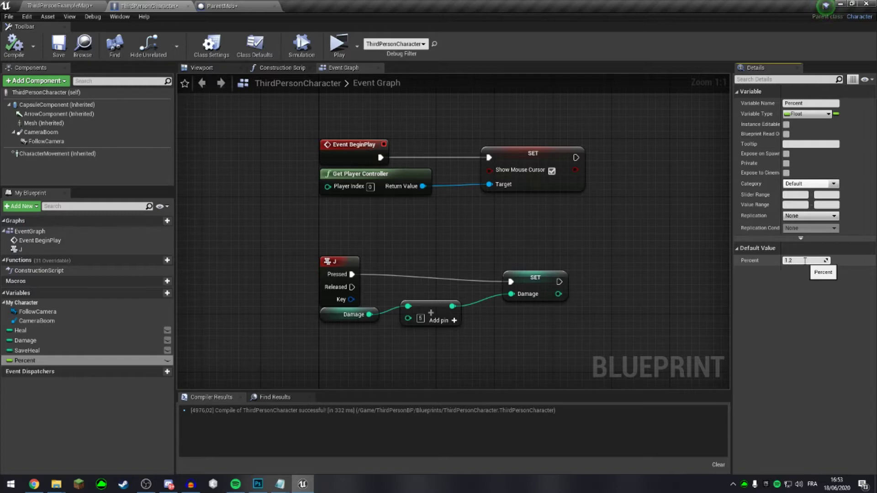
pyautogui.press('Return')
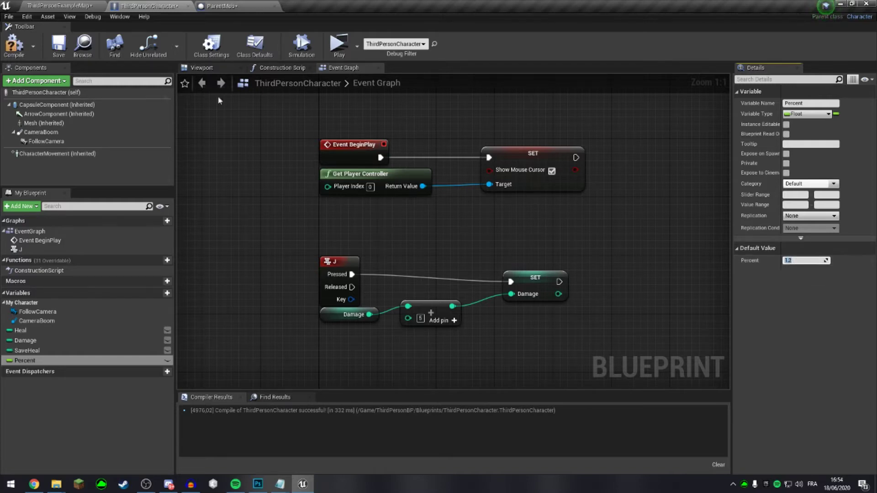
pyautogui.click(6, 41)
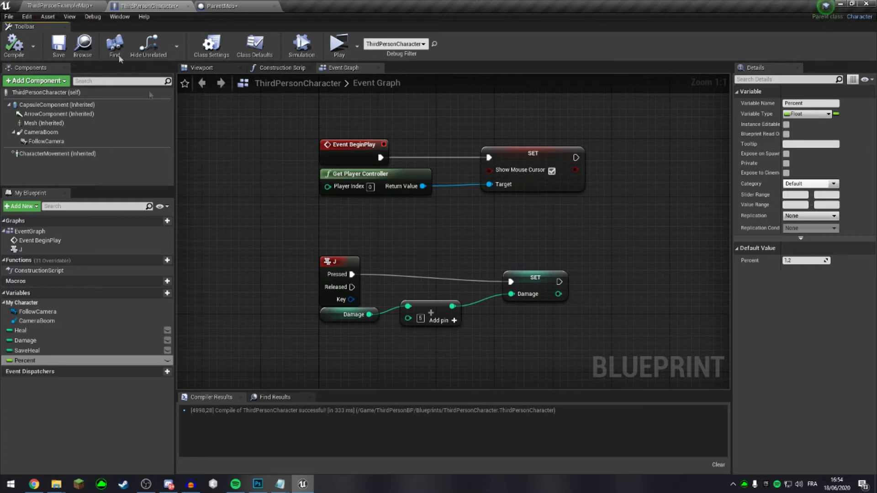
pyautogui.click(80, 352)
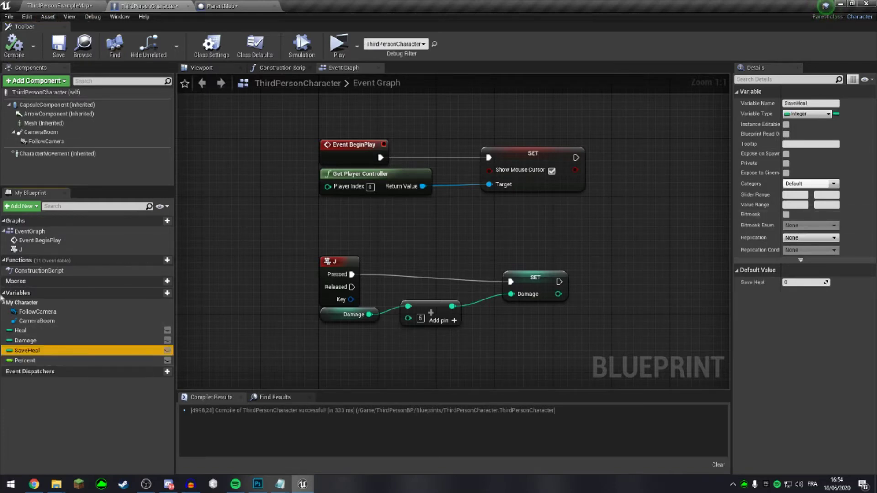
pyautogui.click(246, 4)
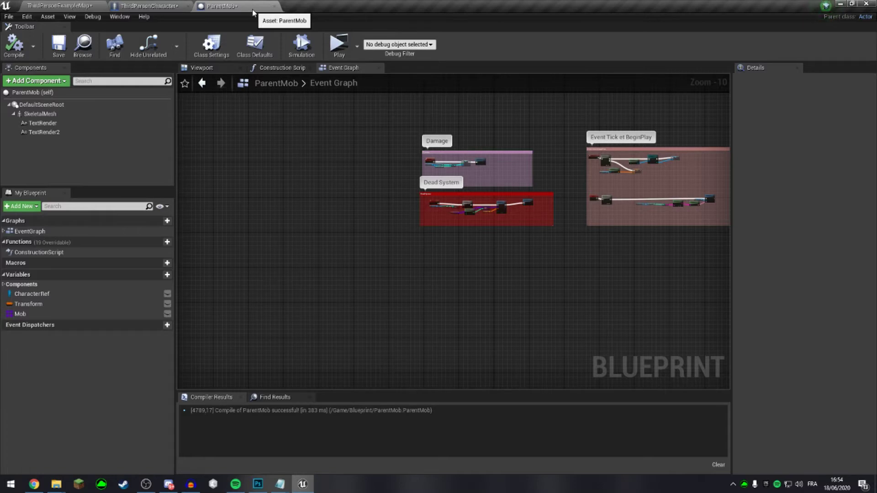
# Step: Make room after the Sequence's Then 2 and add a SET Save Heal node on Character Ref
pyautogui.scroll(5, 389, 195)
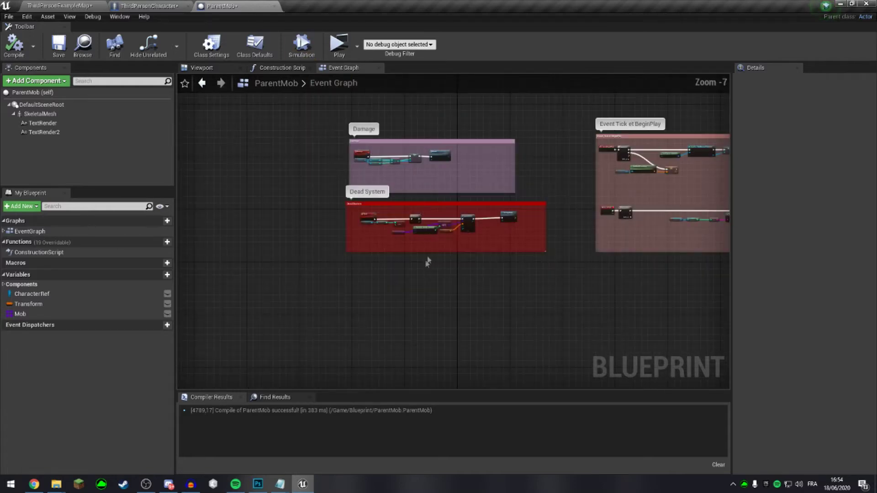
pyautogui.moveTo(414, 238); pyautogui.dragTo(211, 290, button='right')
pyautogui.scroll(2, 521, 261)
pyautogui.scroll(3, 525, 260)
pyautogui.scroll(1, 534, 259)
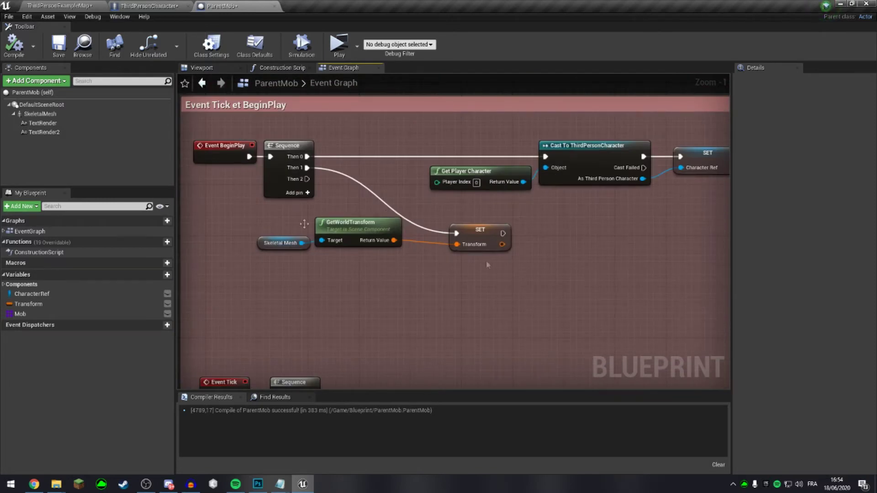
pyautogui.moveTo(458, 271); pyautogui.dragTo(253, 215)
pyautogui.moveTo(352, 222); pyautogui.dragTo(466, 215)
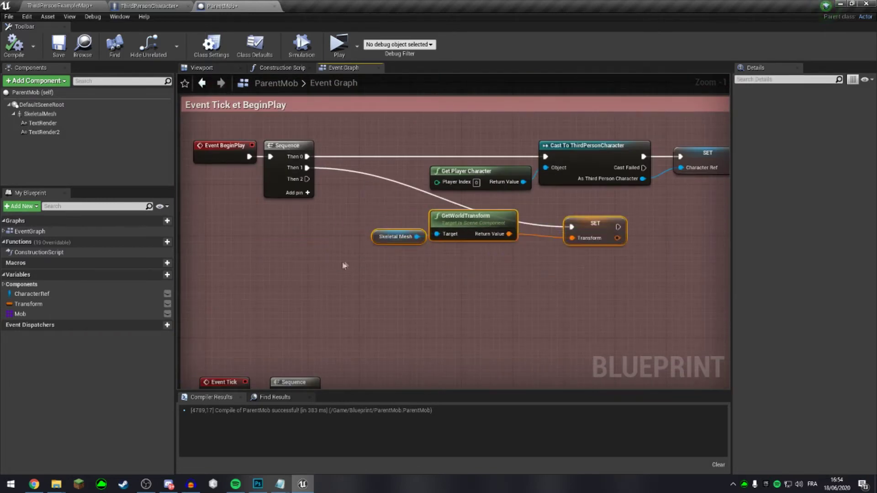
pyautogui.moveTo(306, 179); pyautogui.dragTo(357, 311)
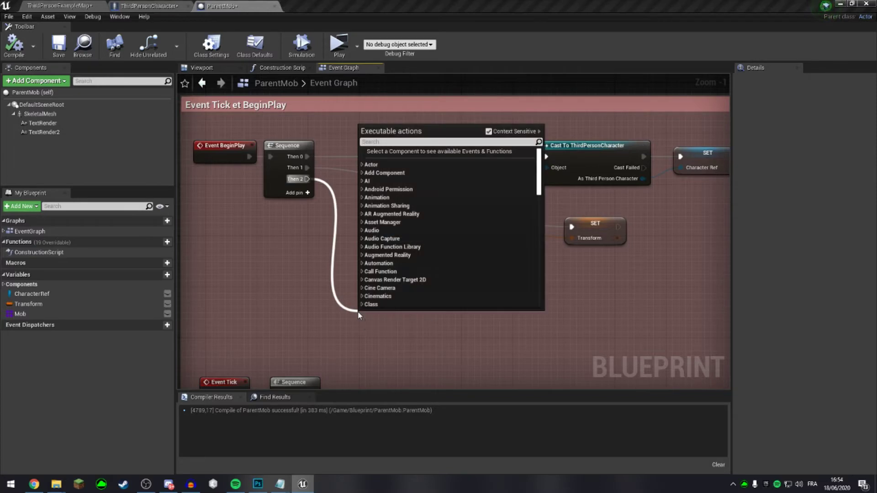
pyautogui.write('set s')
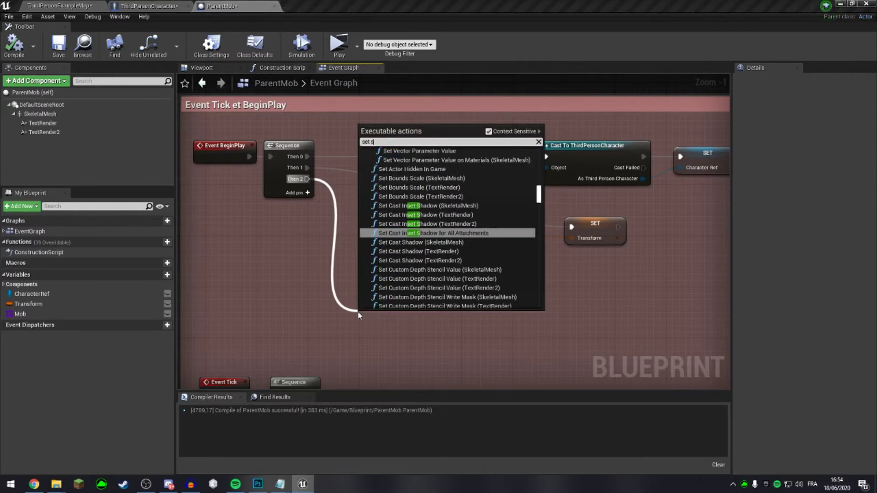
pyautogui.click(206, 252)
pyautogui.moveTo(32, 294)
pyautogui.keyDown('ctrl'); pyautogui.mouseDown()
pyautogui.moveTo(252, 288)
pyautogui.moveTo(333, 300)
pyautogui.mouseUp(); pyautogui.keyUp('ctrl')
pyautogui.write('set save')
pyautogui.press('Return')
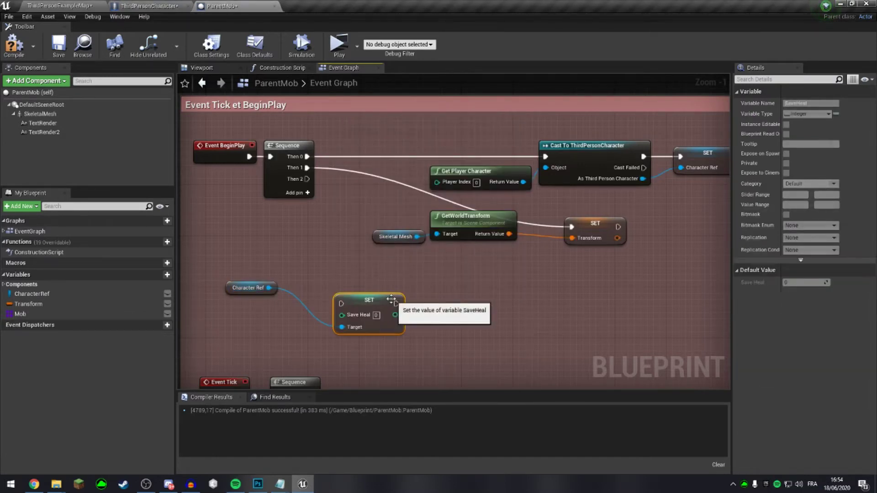
pyautogui.moveTo(365, 304); pyautogui.dragTo(491, 283)
# Step: Feed a Heal getter into SET Save Heal and tidy the BeginPlay nodes
pyautogui.moveTo(269, 288); pyautogui.dragTo(326, 316)
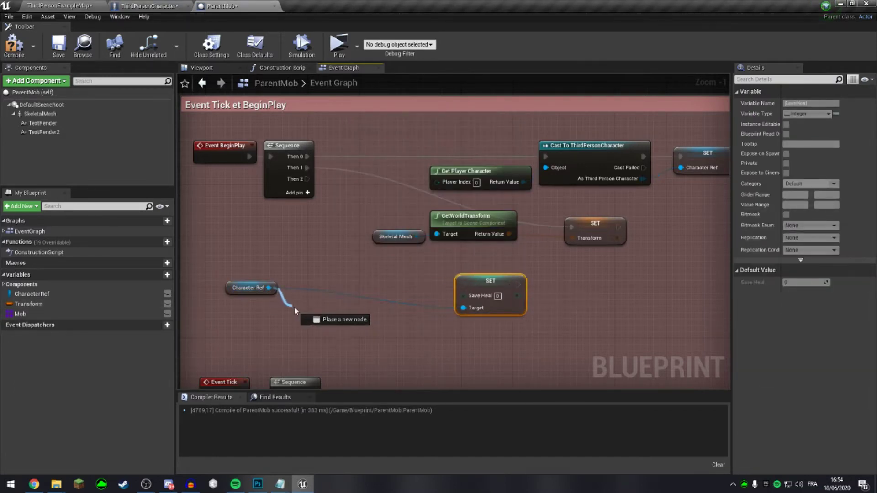
pyautogui.write('get heal')
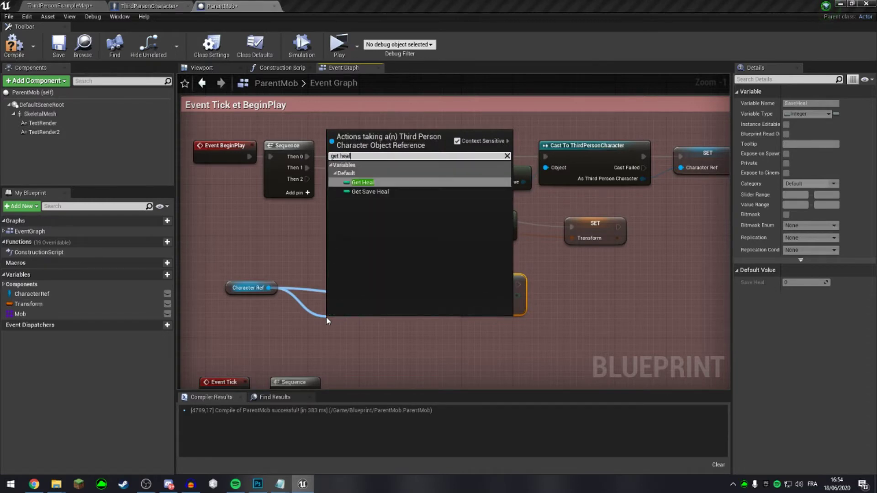
pyautogui.press('Return')
pyautogui.moveTo(384, 326)
pyautogui.mouseDown()
pyautogui.moveTo(462, 295)
pyautogui.moveTo(308, 192)
pyautogui.moveTo(307, 179)
pyautogui.mouseUp()
pyautogui.moveTo(498, 302); pyautogui.dragTo(421, 295)
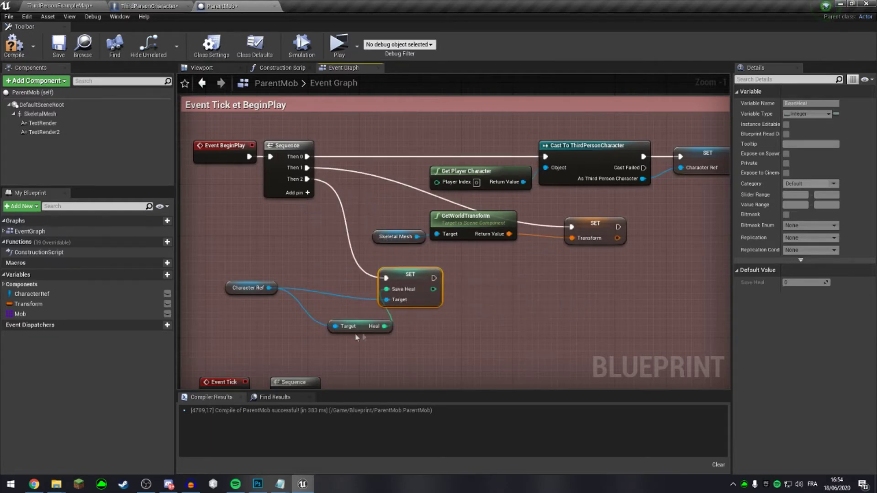
pyautogui.moveTo(365, 332); pyautogui.dragTo(340, 306)
pyautogui.moveTo(249, 287); pyautogui.dragTo(255, 282)
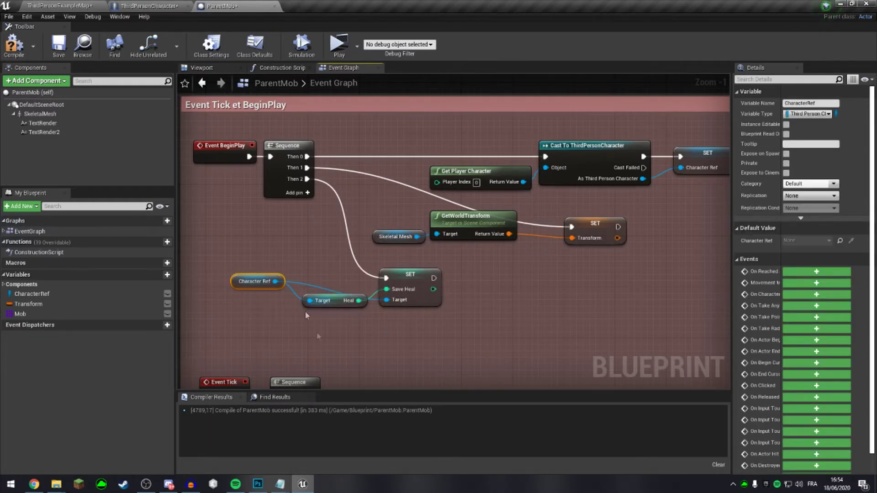
pyautogui.moveTo(309, 294); pyautogui.dragTo(401, 315, button='right')
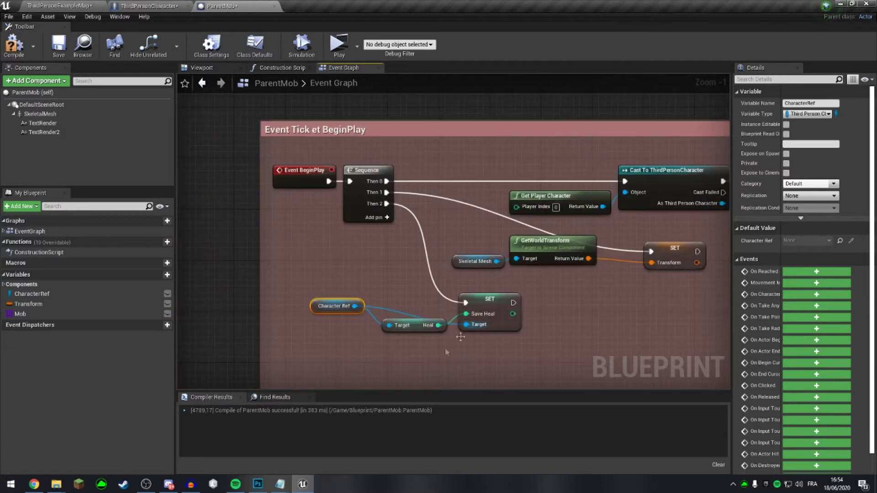
pyautogui.scroll(1, 408, 309)
# Step: Compile ParentMob and move the view to the Dead System group's Branch node
pyautogui.click(10, 42)
pyautogui.scroll(-8, 426, 326)
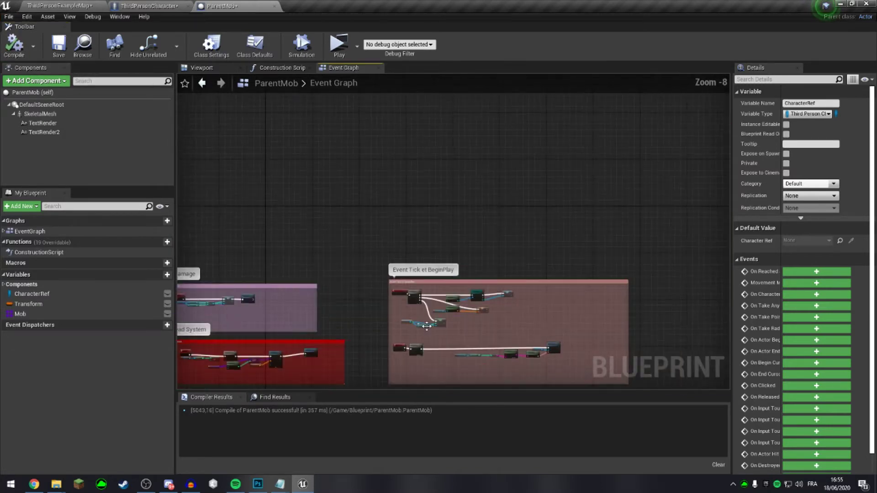
pyautogui.moveTo(426, 326); pyautogui.dragTo(433, 204, button='right')
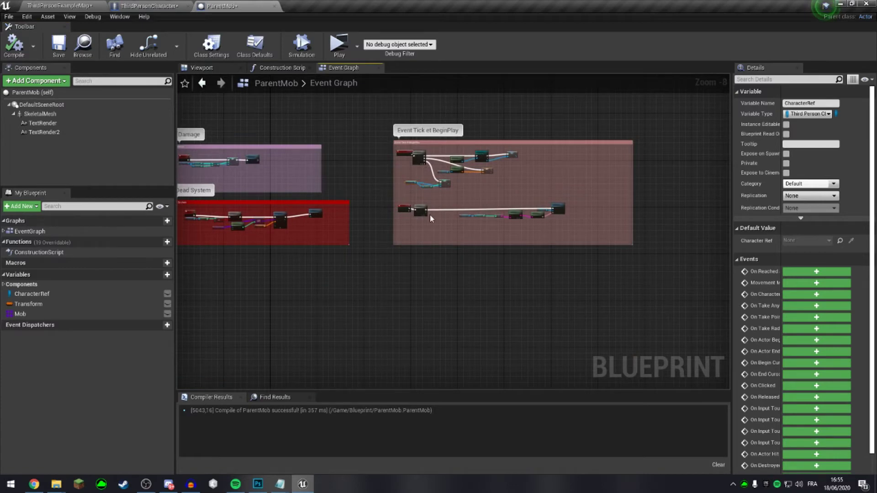
pyautogui.scroll(1, 429, 215)
pyautogui.moveTo(294, 248); pyautogui.dragTo(386, 234, button='right')
pyautogui.scroll(4, 476, 233)
pyautogui.moveTo(476, 234); pyautogui.dragTo(238, 356, button='right')
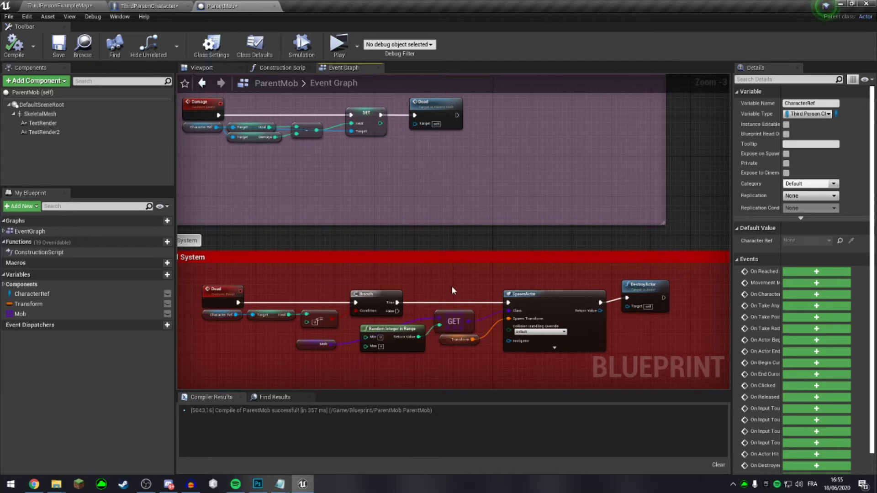
pyautogui.moveTo(452, 290); pyautogui.dragTo(458, 376, button='right')
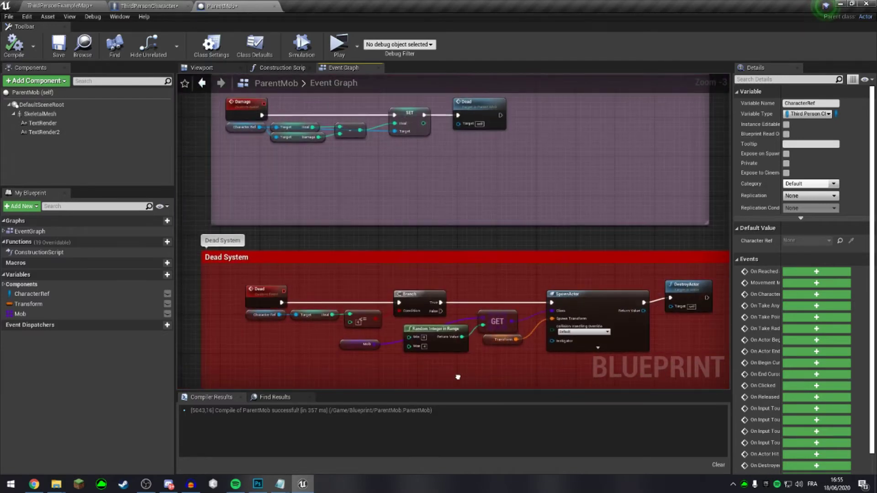
pyautogui.moveTo(454, 363); pyautogui.dragTo(415, 266, button='right')
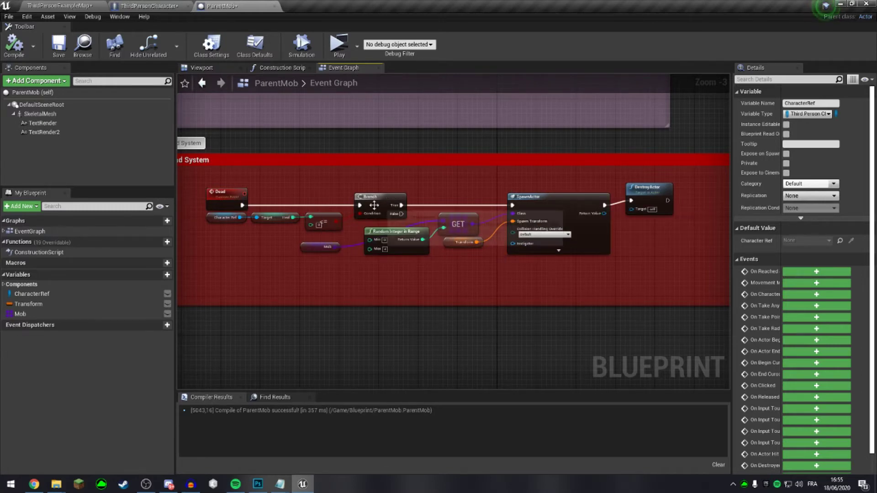
pyautogui.moveTo(405, 187); pyautogui.dragTo(381, 240, button='right')
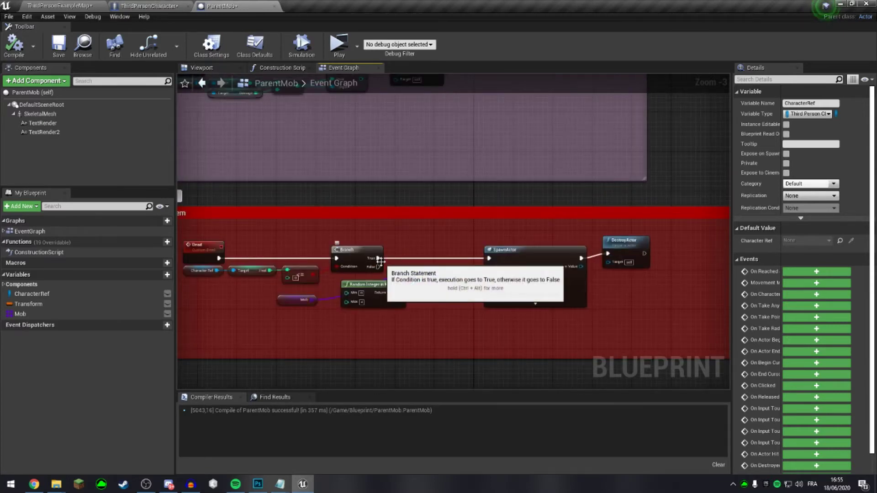
pyautogui.scroll(2, 380, 261)
pyautogui.click(367, 264)
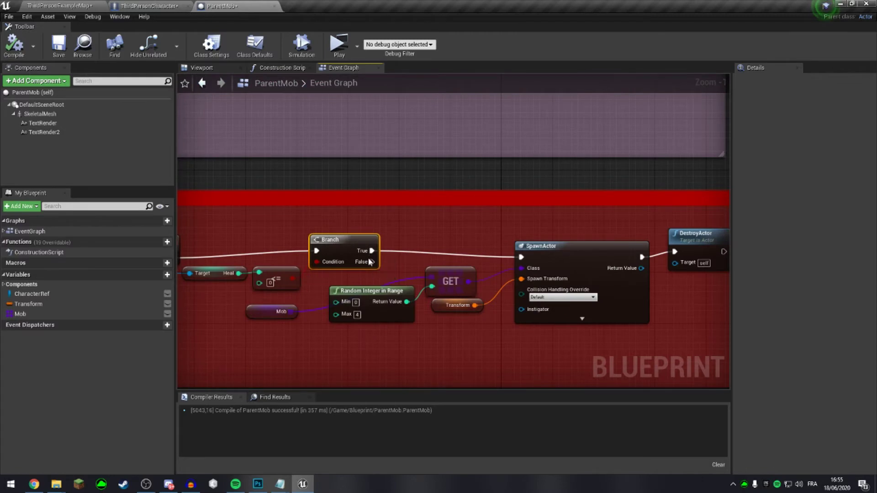
pyautogui.scroll(-2, 370, 265)
pyautogui.scroll(-2, 378, 241)
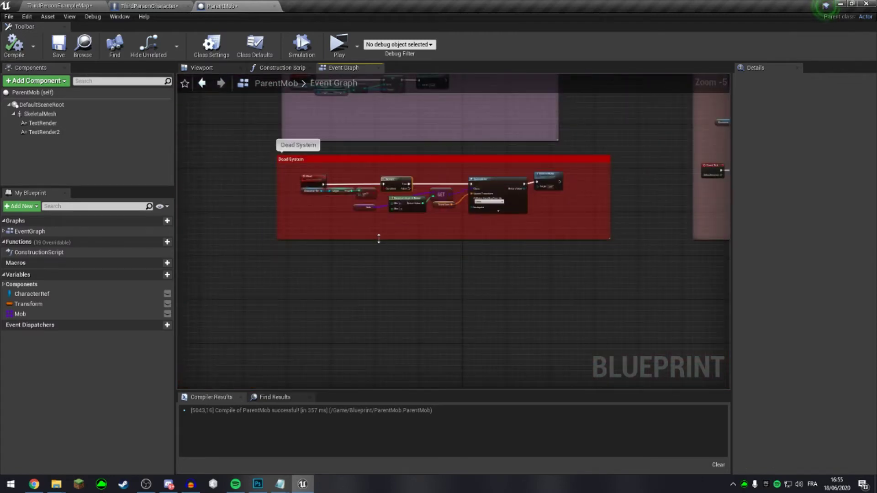
# Step: Enlarge the Dead System comment and add a custom event named ChangeHeal
pyautogui.moveTo(378, 237); pyautogui.dragTo(398, 324)
pyautogui.scroll(2, 251, 238)
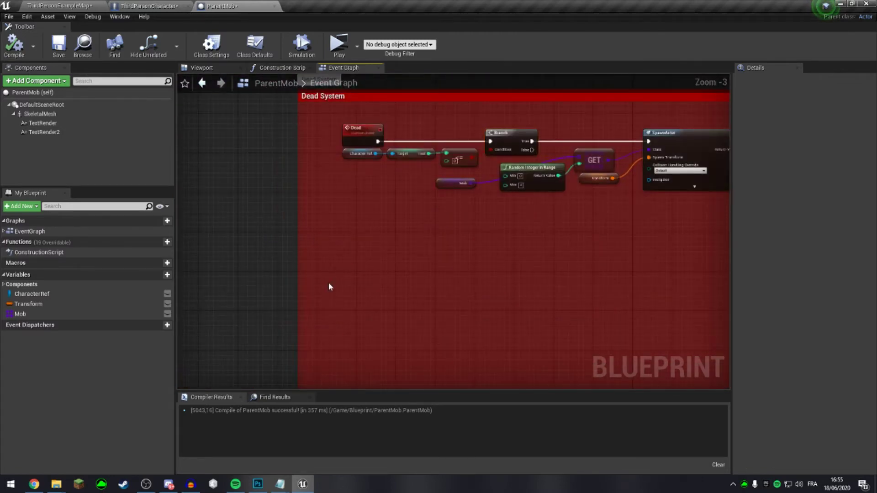
pyautogui.rightClick(329, 284)
pyautogui.write('cust')
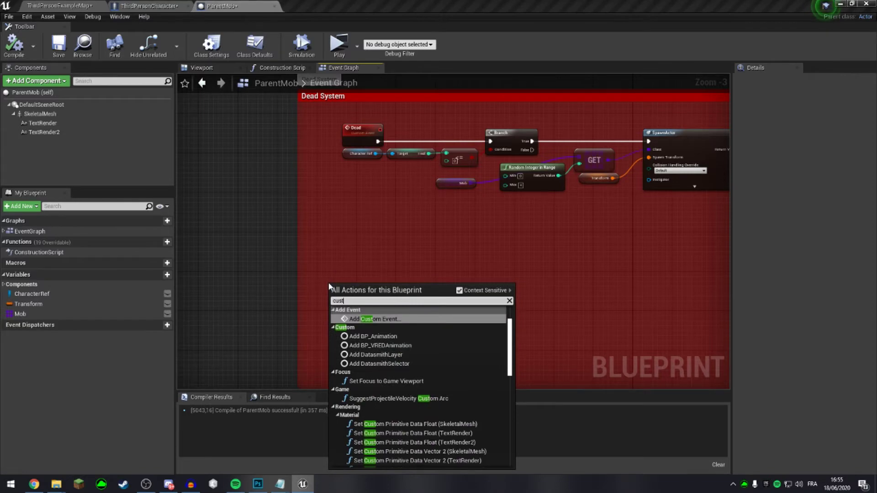
pyautogui.press('Return')
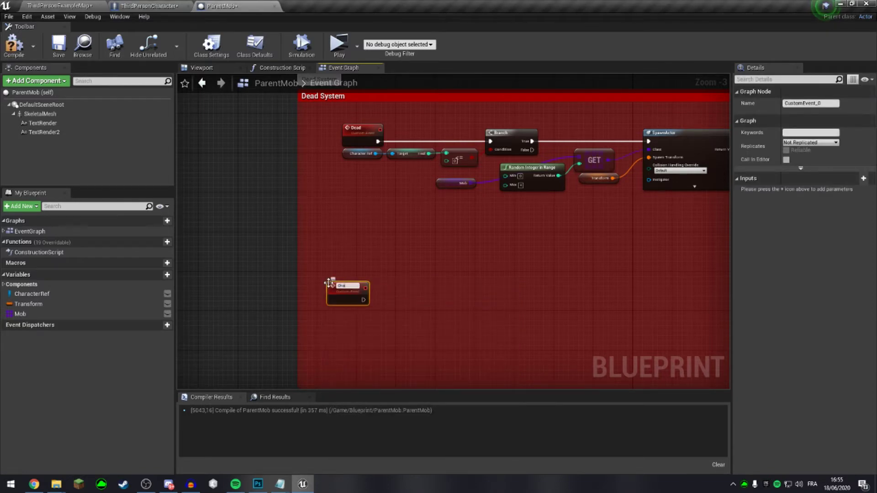
pyautogui.write('ChangeId')
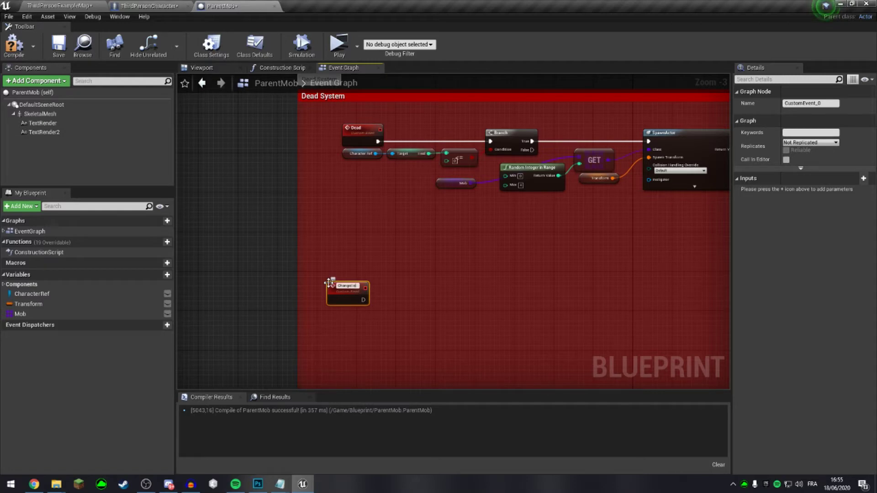
pyautogui.write('al')
pyautogui.press('Return')
# Step: Call Change Heal from the Branch's True output ahead of SpawnActor
pyautogui.scroll(3, 330, 285)
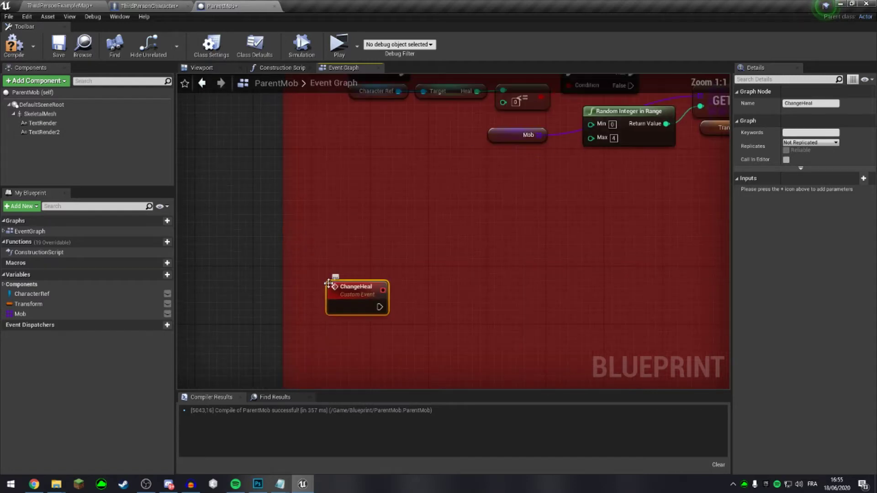
pyautogui.moveTo(363, 278); pyautogui.dragTo(391, 273, button='right')
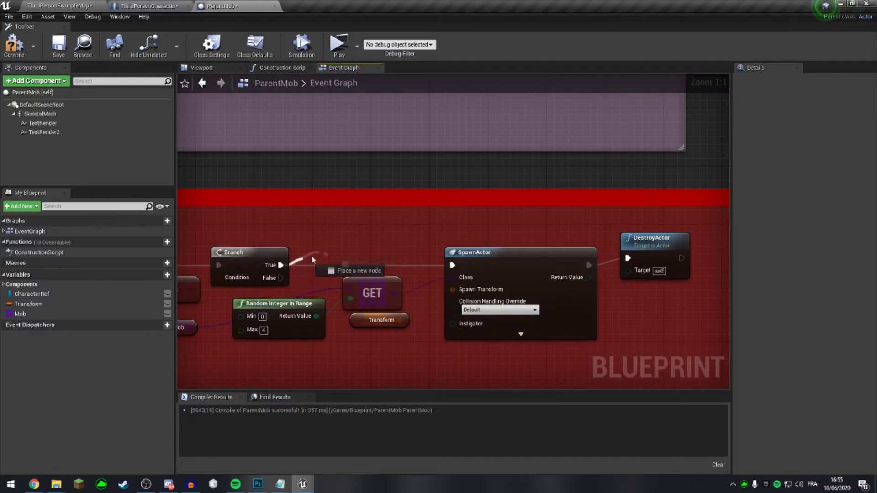
pyautogui.moveTo(280, 265); pyautogui.dragTo(326, 251)
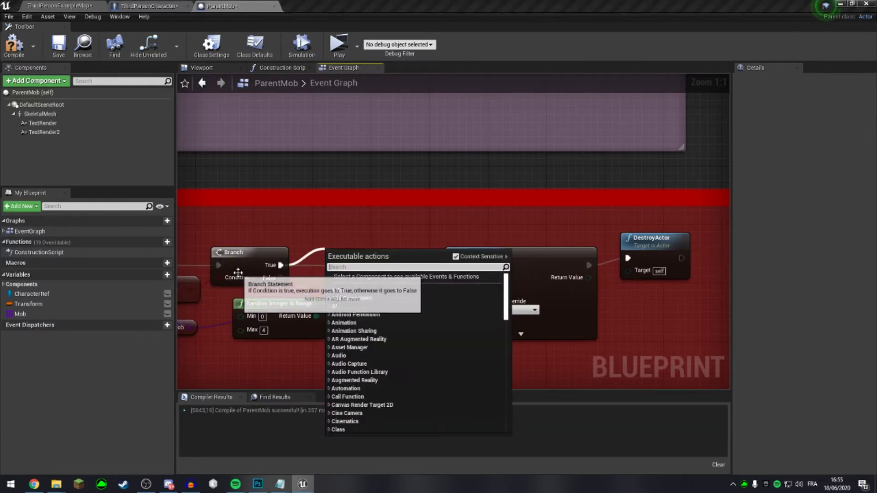
pyautogui.scroll(-15, 411, 356)
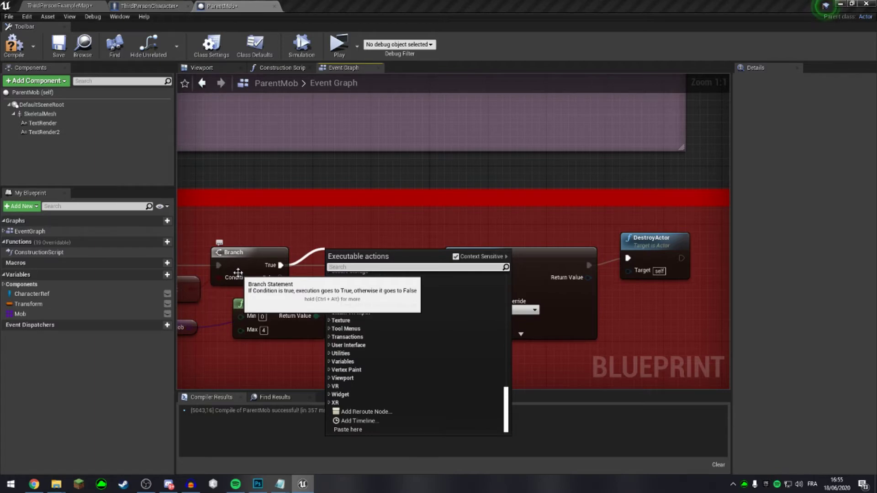
pyautogui.write('change')
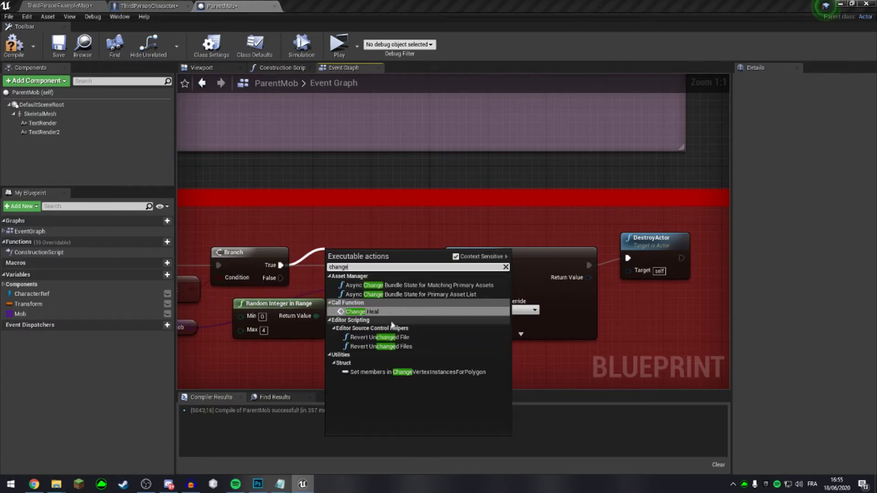
pyautogui.click(382, 311)
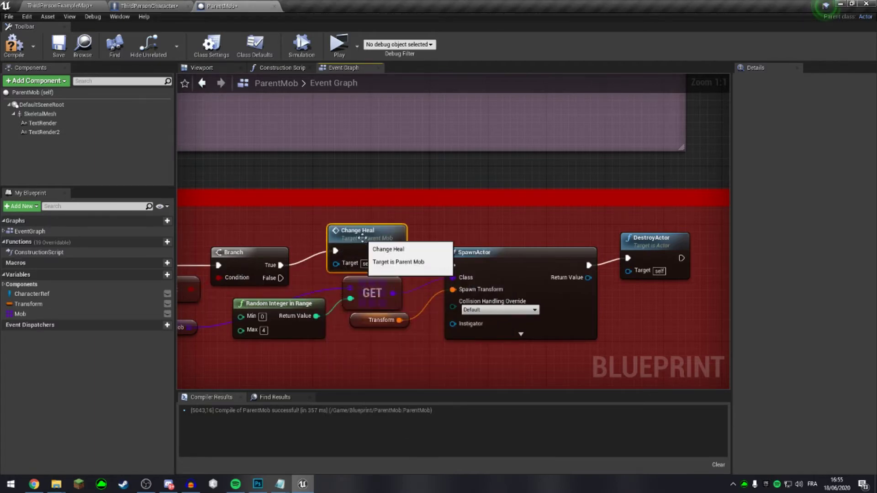
pyautogui.moveTo(364, 241); pyautogui.dragTo(388, 216, button='right')
pyautogui.moveTo(338, 335); pyautogui.dragTo(387, 287)
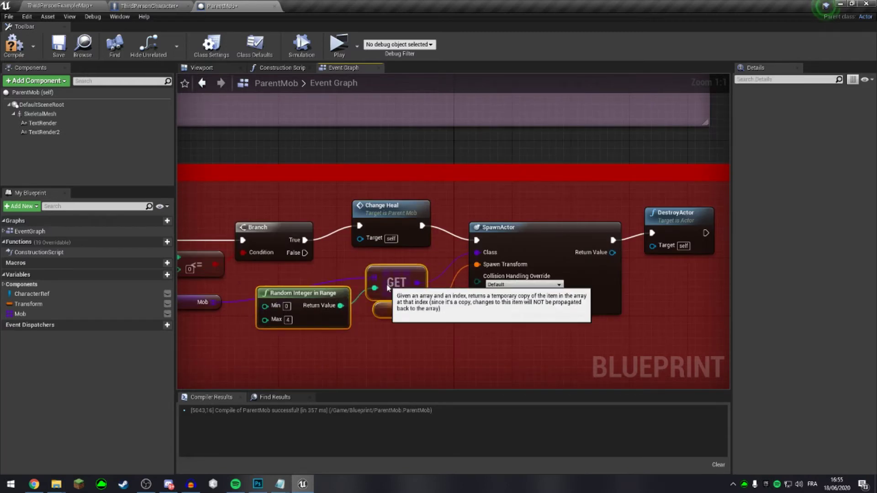
pyautogui.moveTo(393, 237); pyautogui.dragTo(394, 252)
pyautogui.click(403, 367)
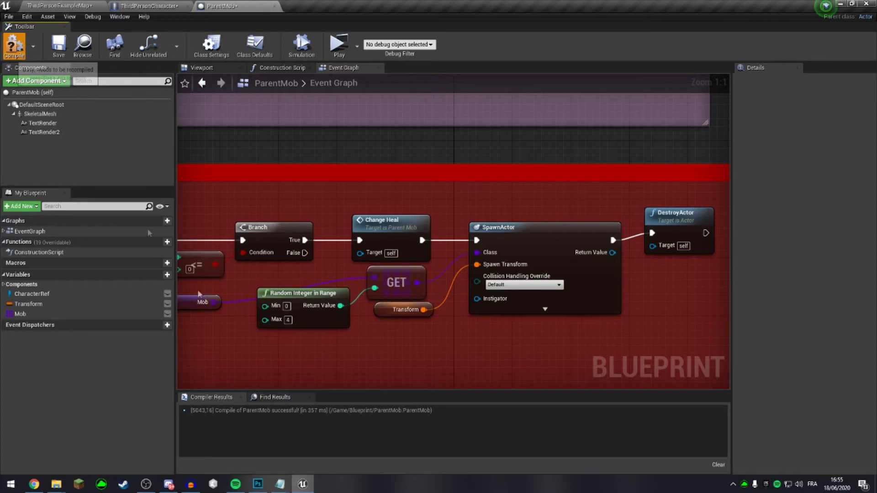
pyautogui.doubleClick(425, 221)
pyautogui.moveTo(427, 220); pyautogui.dragTo(368, 271, button='right')
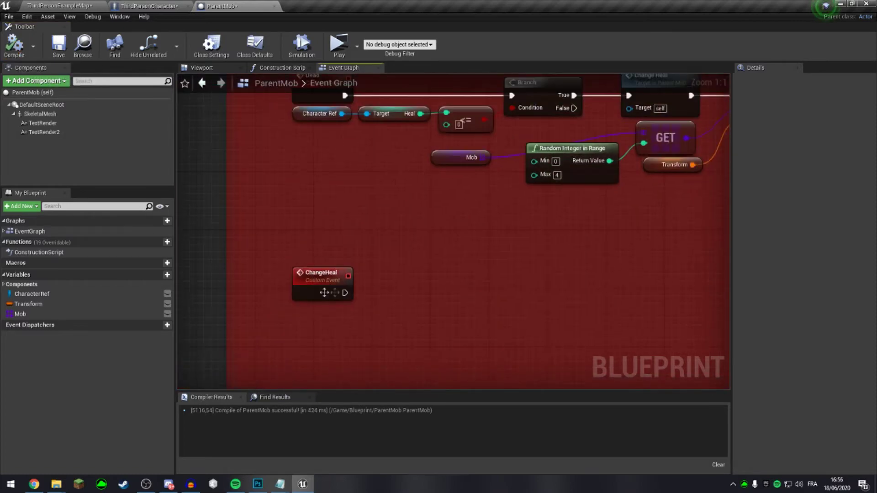
# Step: Place a Character Ref getter under ChangeHeal and add a SET Heal node from it
pyautogui.moveTo(32, 294); pyautogui.dragTo(301, 312)
pyautogui.click(320, 316)
pyautogui.click(389, 326)
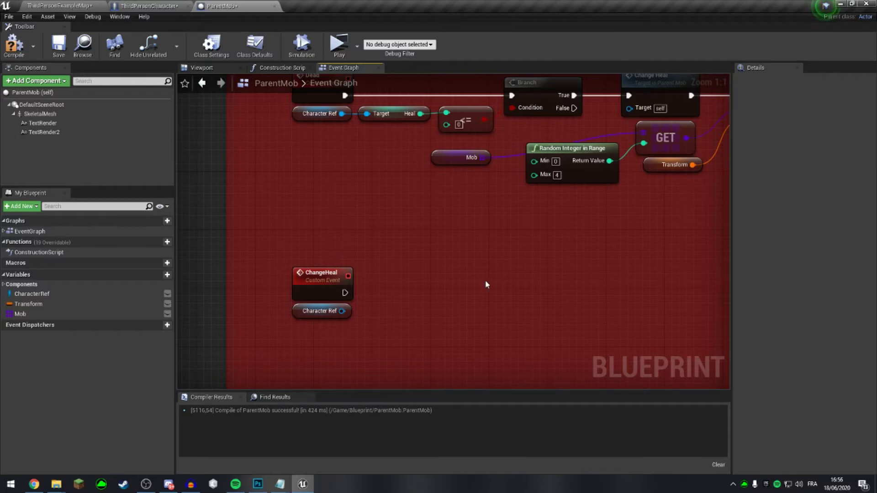
pyautogui.click(14, 45)
pyautogui.moveTo(341, 311); pyautogui.dragTo(427, 333)
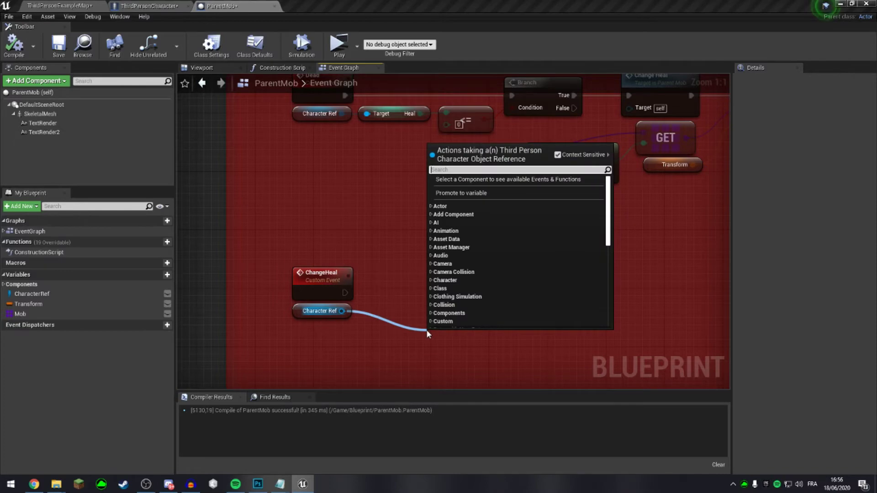
pyautogui.write('se')
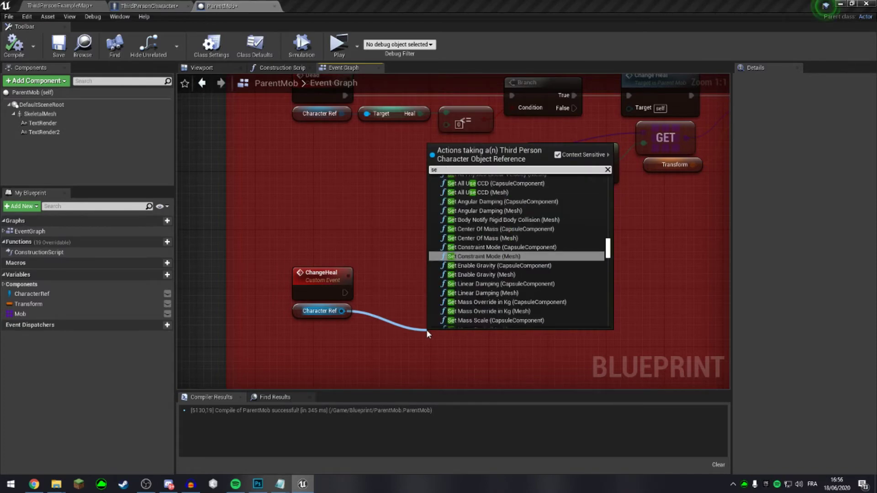
pyautogui.write('t heal')
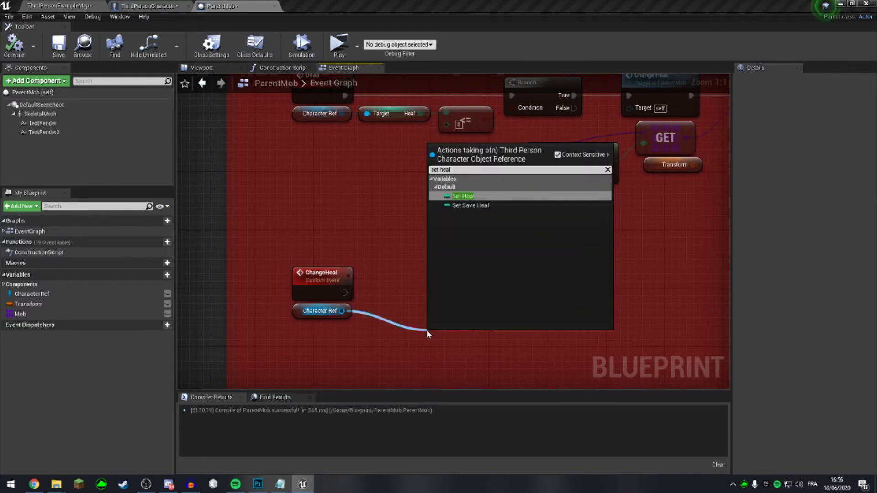
pyautogui.press('Return')
pyautogui.moveTo(459, 336); pyautogui.dragTo(573, 267)
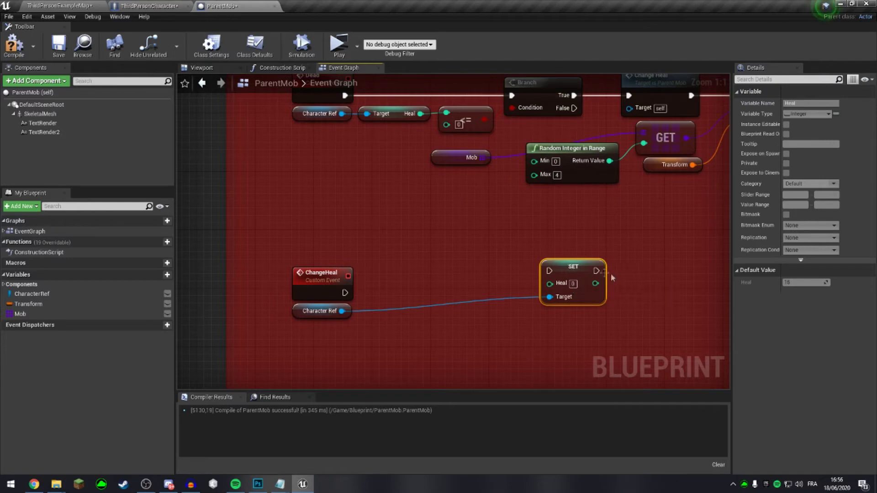
pyautogui.moveTo(612, 281); pyautogui.dragTo(461, 391, button='right')
pyautogui.moveTo(302, 216); pyautogui.dragTo(385, 94, button='right')
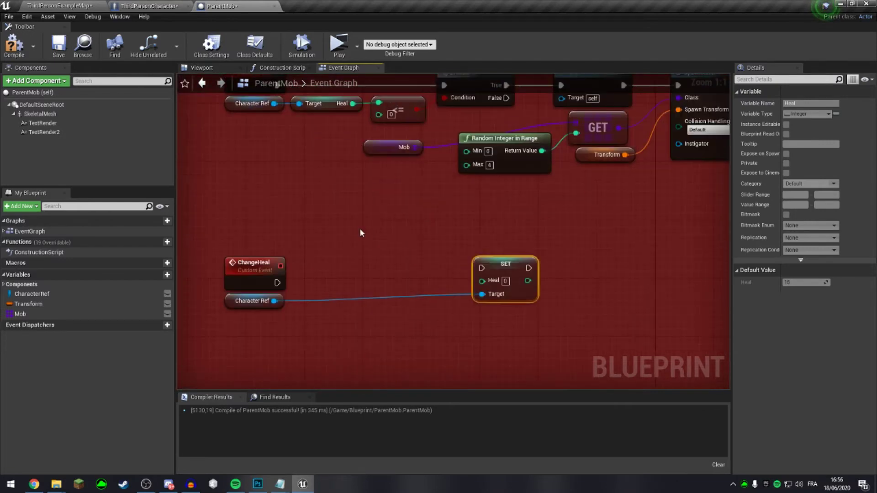
pyautogui.click(208, 279)
# Step: Multiply Save Heal, truncate the product into SET Heal, and wire ChangeHeal's execution to it
pyautogui.moveTo(274, 300); pyautogui.dragTo(322, 333)
pyautogui.write('get save')
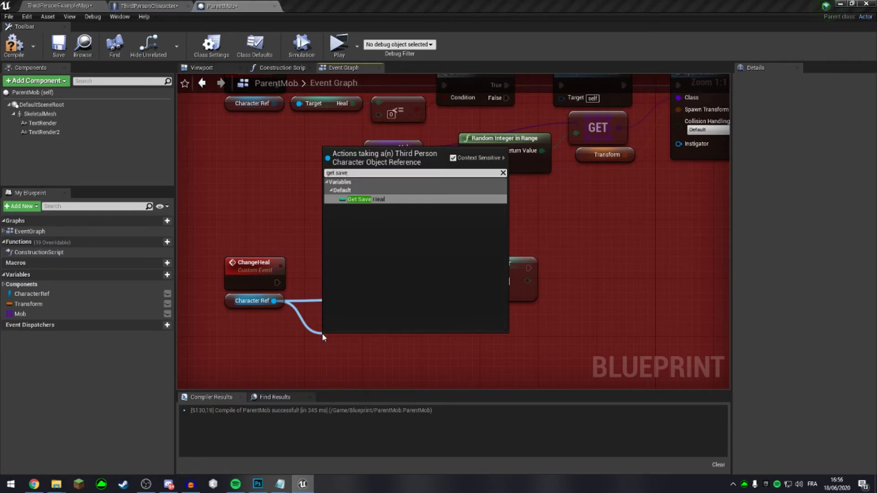
pyautogui.press('Return')
pyautogui.moveTo(363, 343)
pyautogui.mouseDown()
pyautogui.moveTo(336, 308)
pyautogui.moveTo(409, 300)
pyautogui.mouseUp()
pyautogui.write('*')
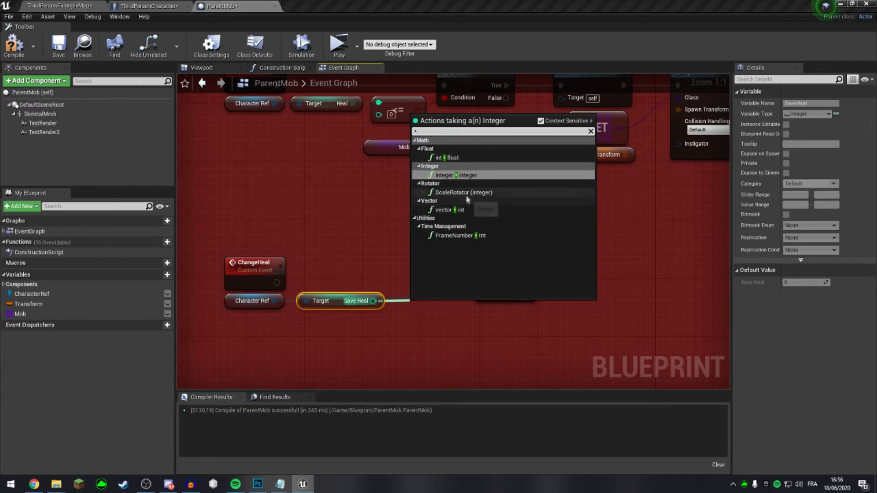
pyautogui.click(465, 159)
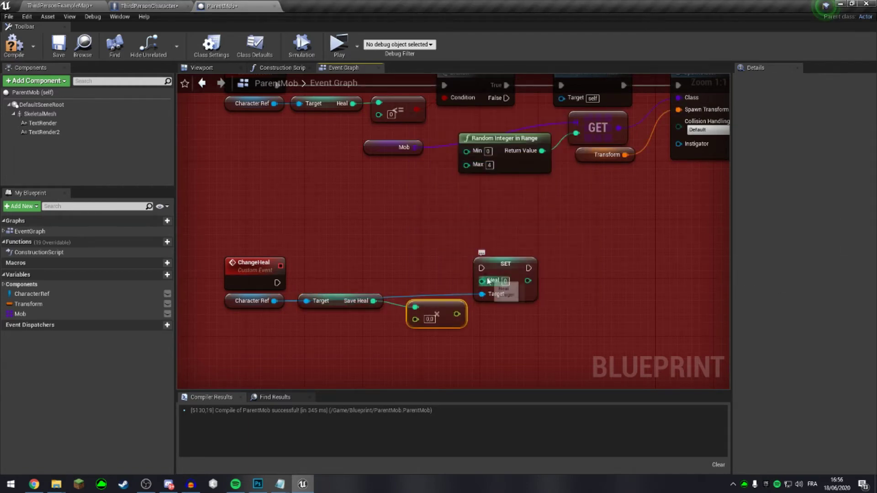
pyautogui.moveTo(493, 274); pyautogui.dragTo(544, 274)
pyautogui.moveTo(448, 306)
pyautogui.mouseDown()
pyautogui.moveTo(434, 299)
pyautogui.moveTo(474, 302)
pyautogui.moveTo(533, 280)
pyautogui.mouseUp()
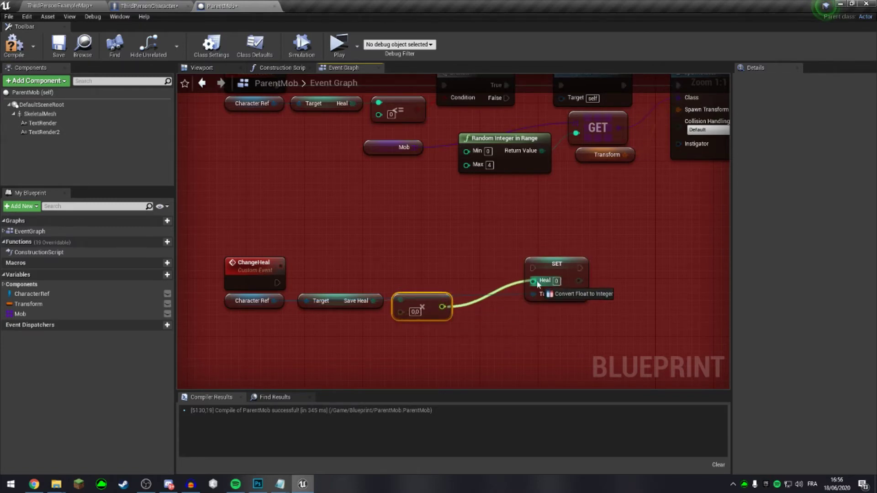
pyautogui.moveTo(587, 380); pyautogui.dragTo(500, 360, button='right')
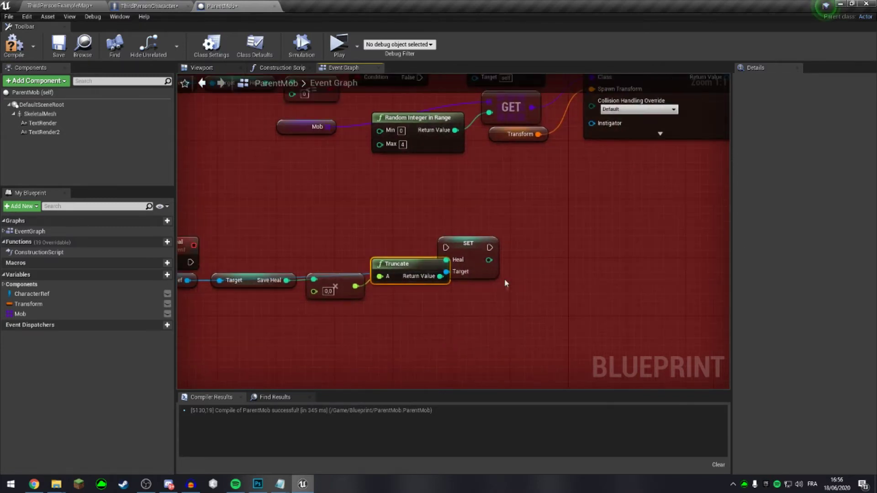
pyautogui.moveTo(470, 247); pyautogui.dragTo(507, 247)
pyautogui.moveTo(398, 274); pyautogui.dragTo(398, 289)
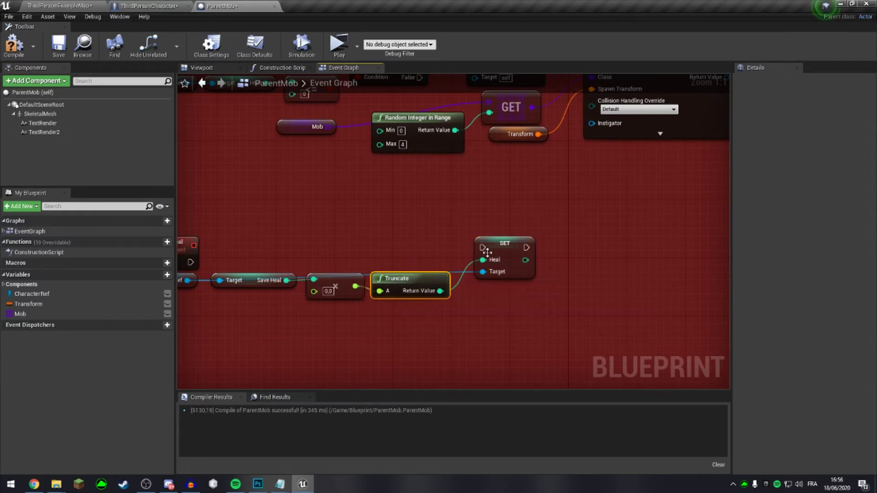
pyautogui.moveTo(510, 256)
pyautogui.mouseDown()
pyautogui.moveTo(509, 263)
pyautogui.moveTo(190, 262)
pyautogui.mouseUp()
# Step: Use a Percent getter as the multiplier's second input and compile
pyautogui.moveTo(470, 290); pyautogui.dragTo(667, 282, button='right')
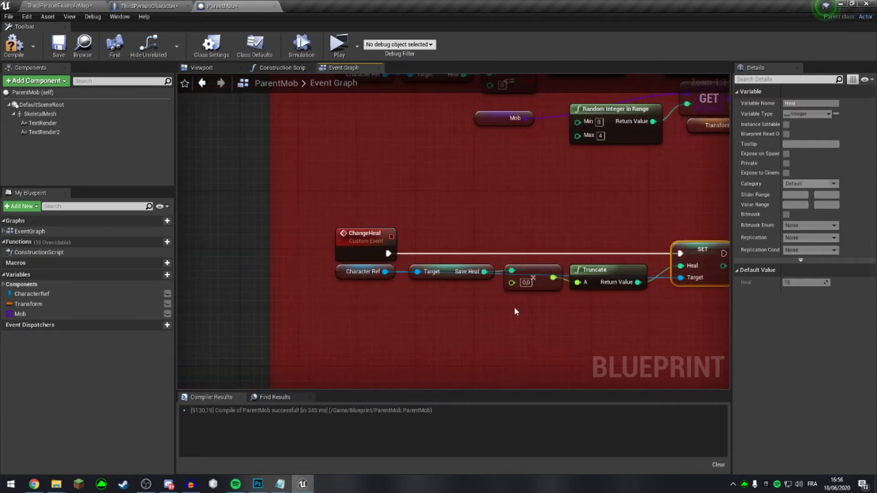
pyautogui.moveTo(381, 272); pyautogui.dragTo(383, 315)
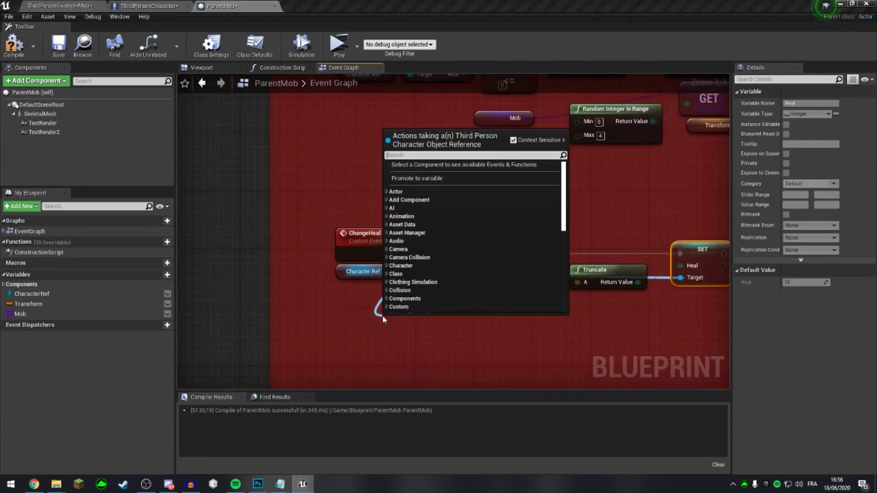
pyautogui.write('get percen')
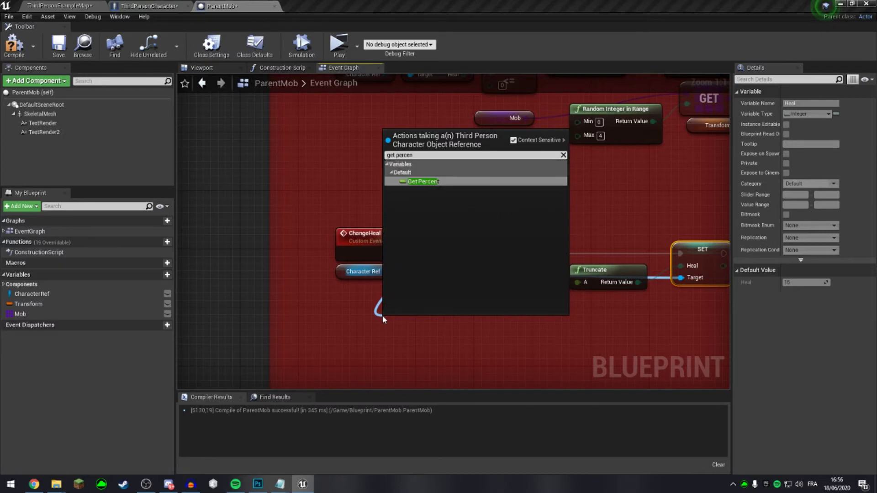
pyautogui.press('Return')
pyautogui.moveTo(423, 318)
pyautogui.mouseDown()
pyautogui.moveTo(449, 290)
pyautogui.moveTo(511, 282)
pyautogui.mouseUp()
pyautogui.moveTo(585, 342); pyautogui.dragTo(380, 364, button='right')
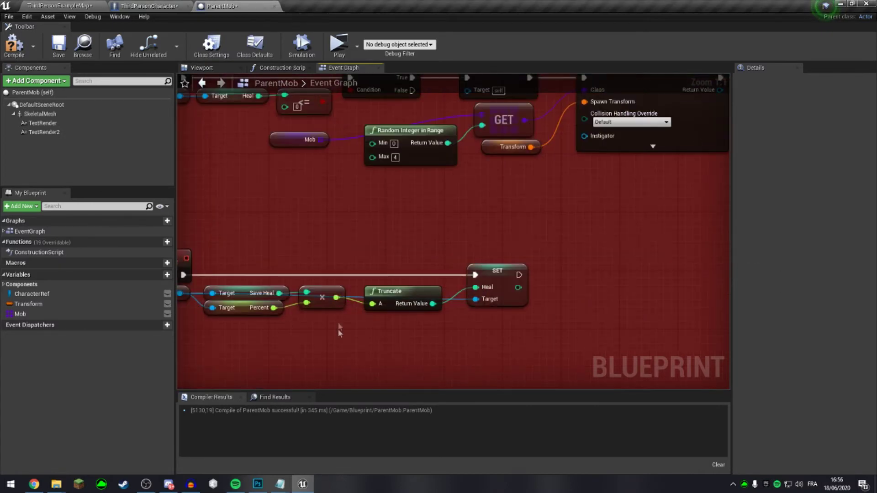
pyautogui.moveTo(323, 339); pyautogui.dragTo(455, 316, button='right')
pyautogui.click(14, 54)
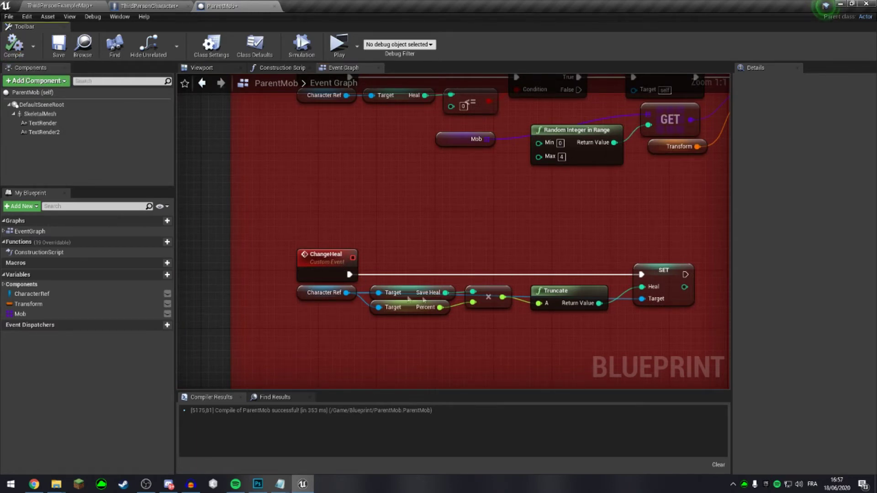
# Step: Review the Save Heal and Percent variable settings beside the ChangeHeal row
pyautogui.moveTo(649, 172); pyautogui.dragTo(572, 255, button='right')
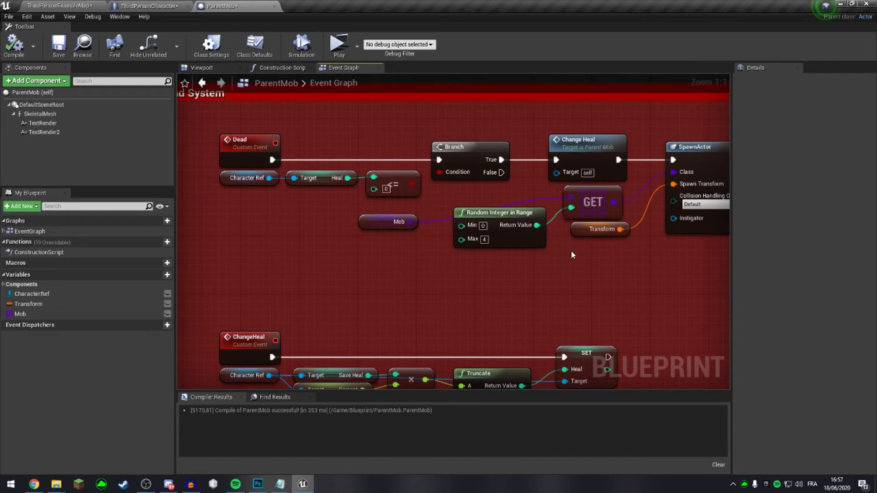
pyautogui.moveTo(570, 249); pyautogui.dragTo(577, 120, button='right')
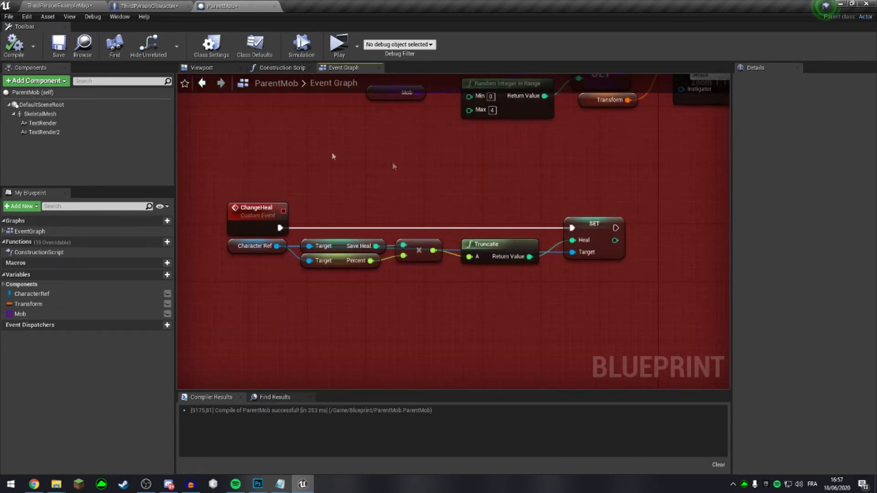
pyautogui.click(333, 242)
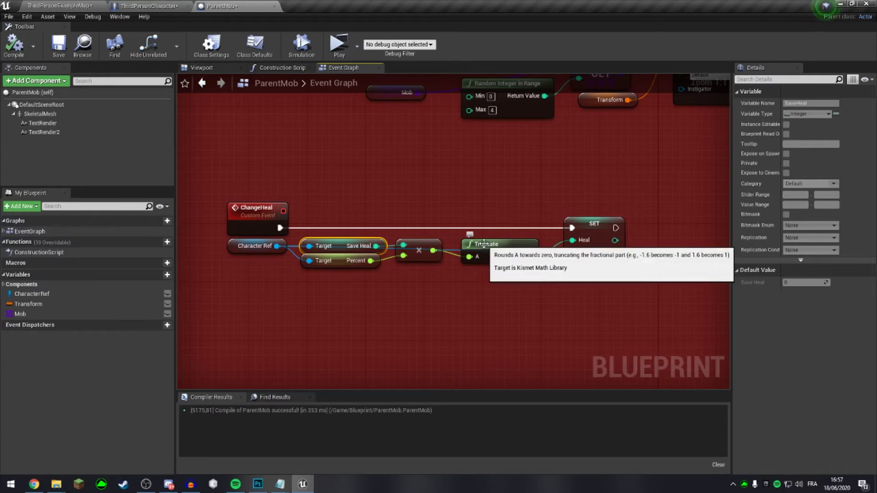
pyautogui.click(337, 261)
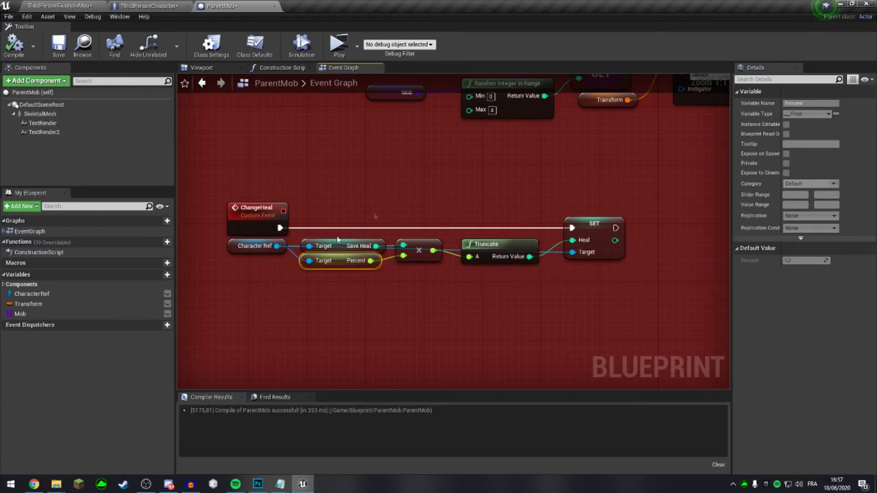
pyautogui.press('super')
pyautogui.write('cal')
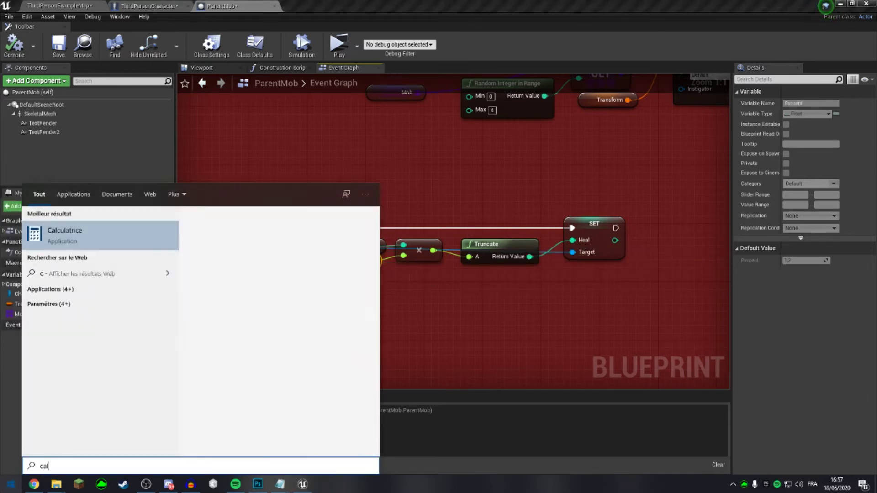
pyautogui.click(91, 234)
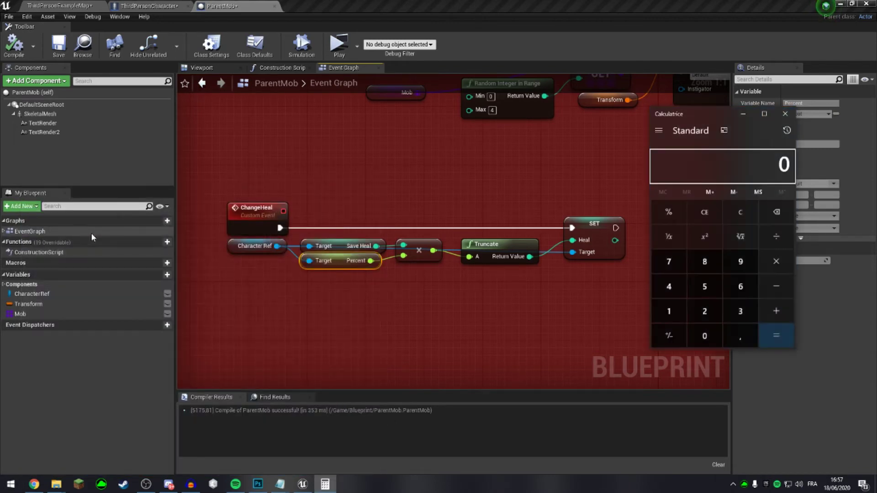
pyautogui.write('15*1,23')
pyautogui.press('Return')
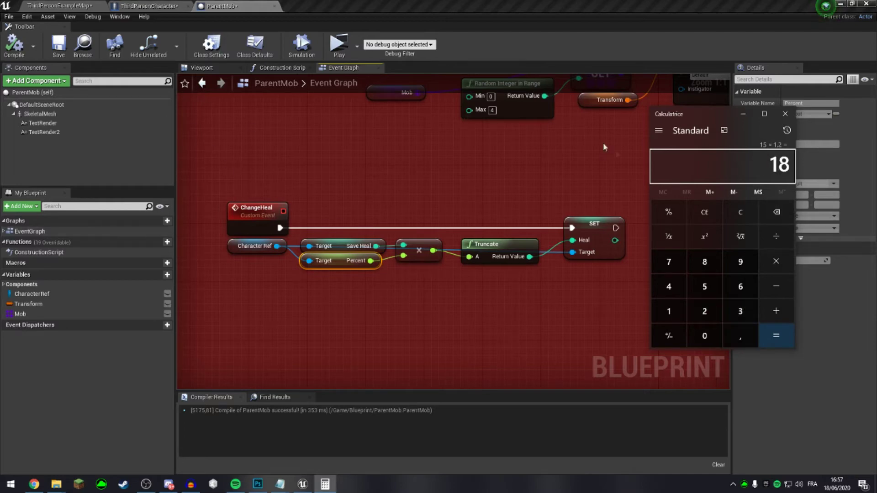
pyautogui.click(785, 113)
pyautogui.click(533, 270)
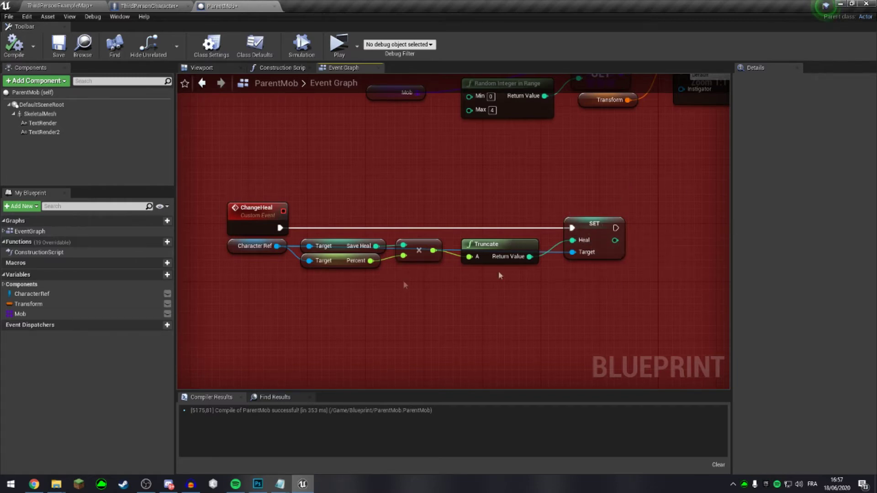
# Step: Zoom out to review the BeginPlay setup, then return close-up to the ChangeHeal logic
pyautogui.scroll(-5, 499, 276)
pyautogui.scroll(5, 540, 248)
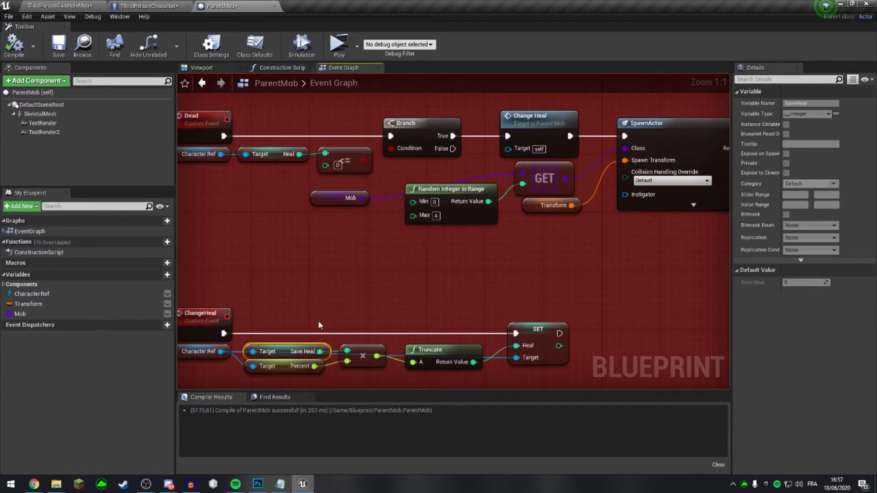
pyautogui.scroll(-5, 318, 320)
pyautogui.scroll(4, 329, 291)
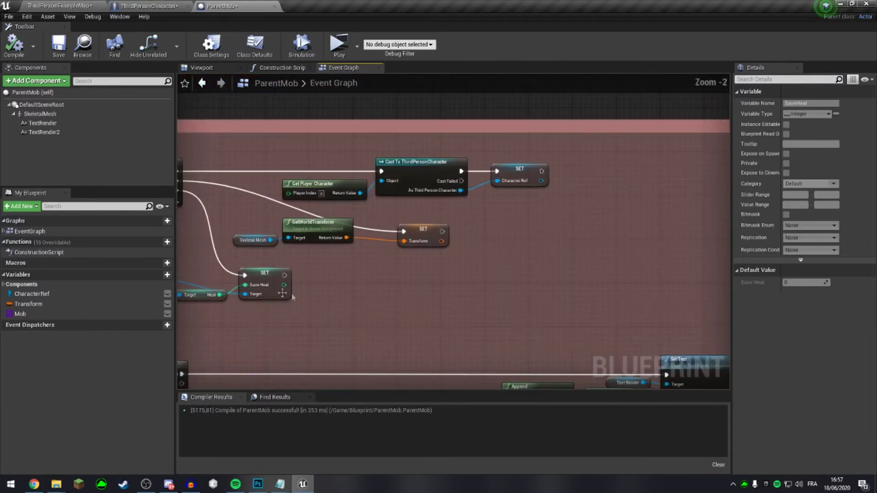
pyautogui.scroll(1, 330, 296)
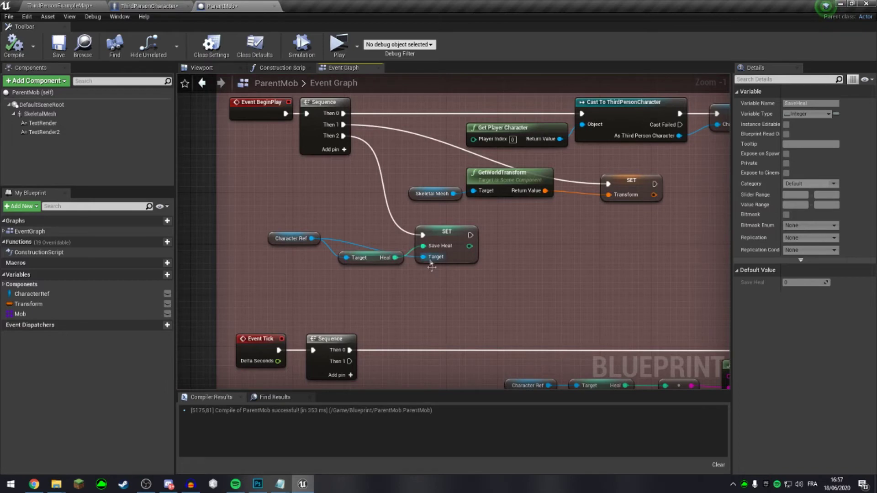
pyautogui.scroll(-8, 431, 267)
pyautogui.moveTo(320, 304); pyautogui.dragTo(487, 181, button='right')
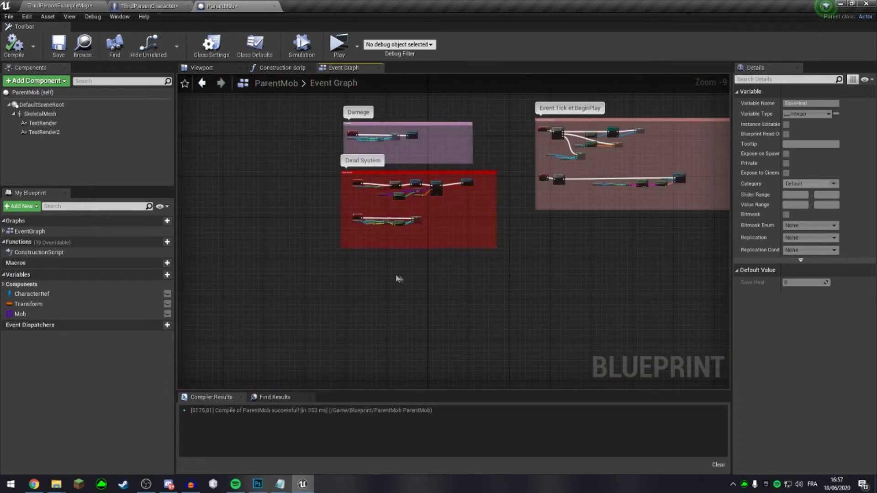
pyautogui.scroll(4, 395, 277)
pyautogui.moveTo(380, 155); pyautogui.dragTo(370, 263, button='right')
pyautogui.scroll(5, 370, 262)
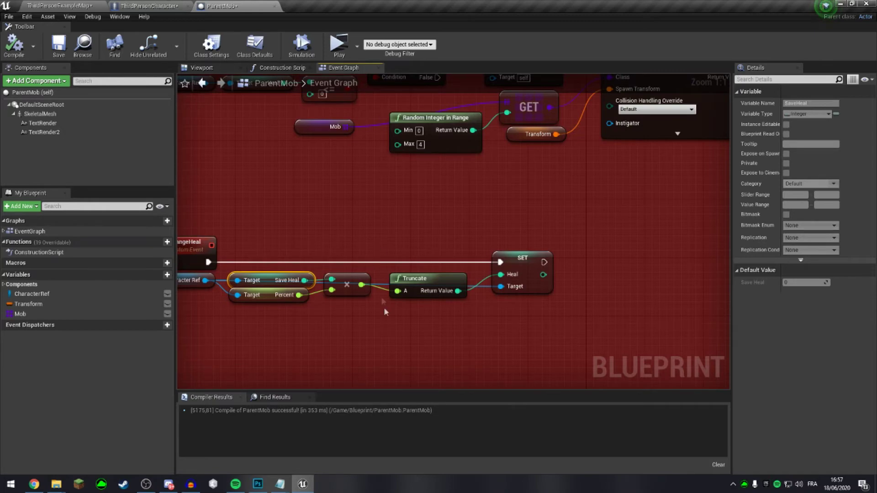
pyautogui.moveTo(385, 310); pyautogui.dragTo(436, 324, button='right')
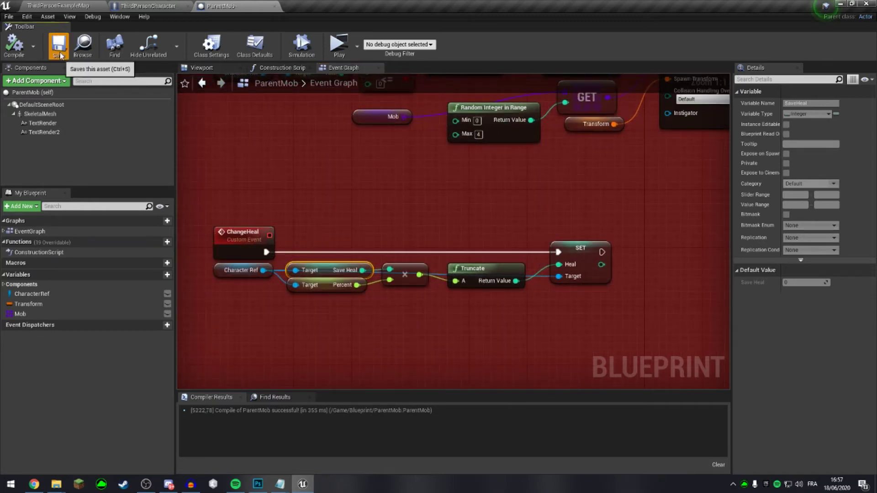
# Step: Launch a maximized standalone game preview and hit the mob twice
pyautogui.click(338, 44)
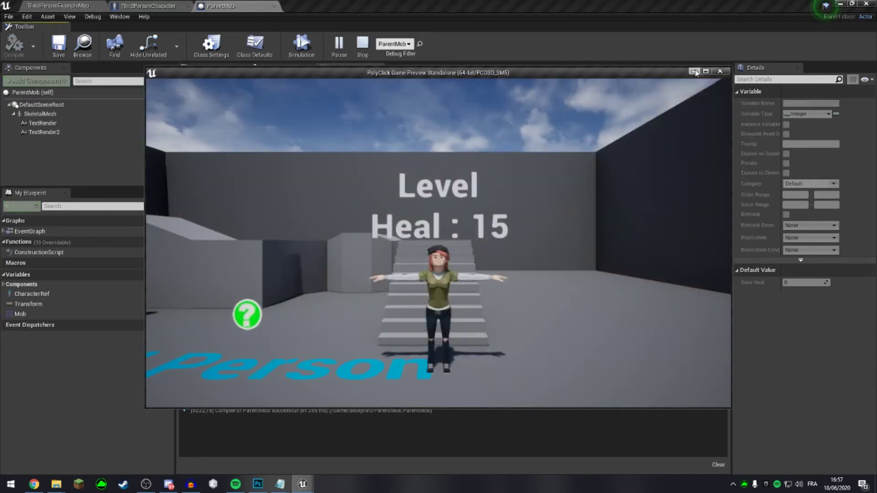
pyautogui.click(704, 72)
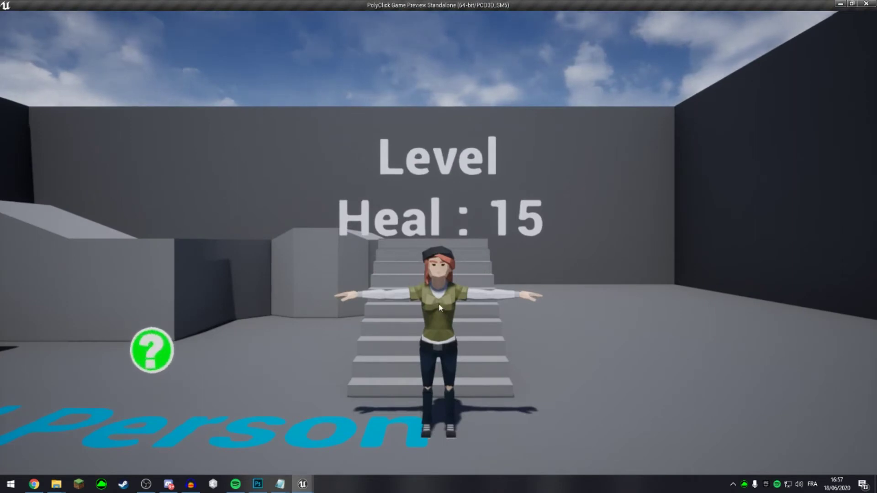
pyautogui.click(444, 320)
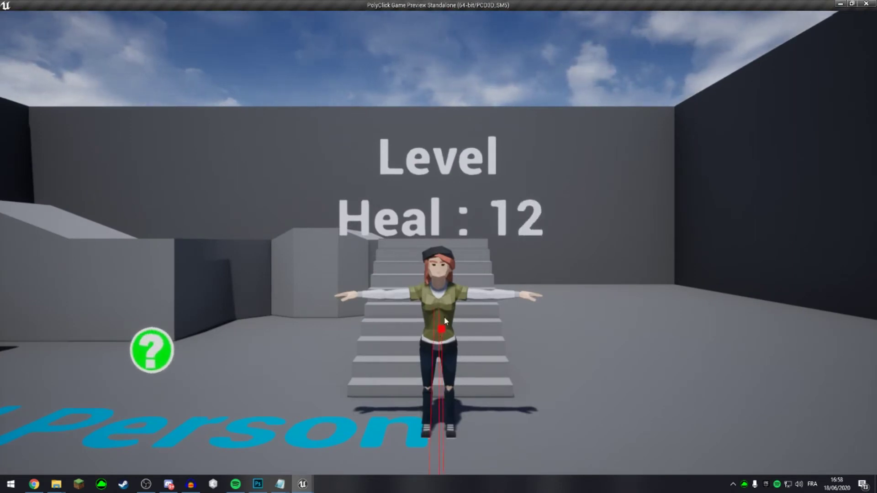
pyautogui.click(438, 323)
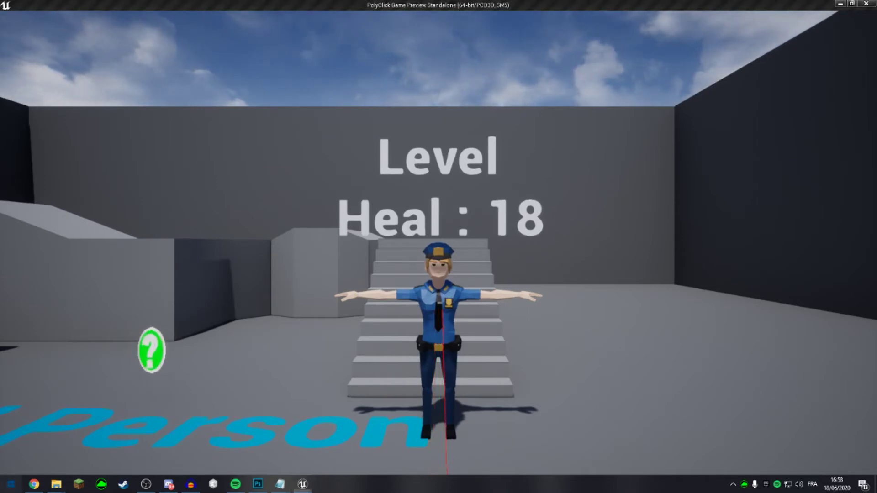
# Step: Compute 18 × 1.2 in Calculator to get the expected heal value
pyautogui.click(2, 485)
pyautogui.write('calc')
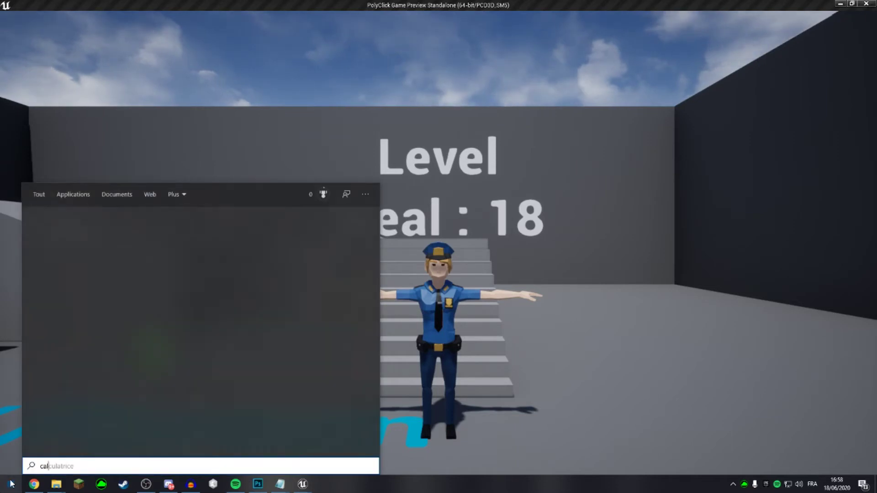
pyautogui.press('Return')
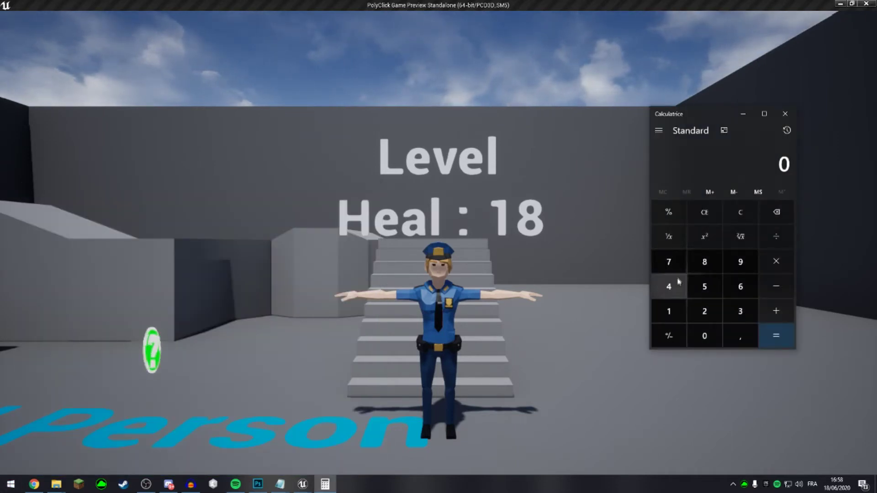
pyautogui.write('18*1,2')
pyautogui.press('Return')
pyautogui.click(785, 113)
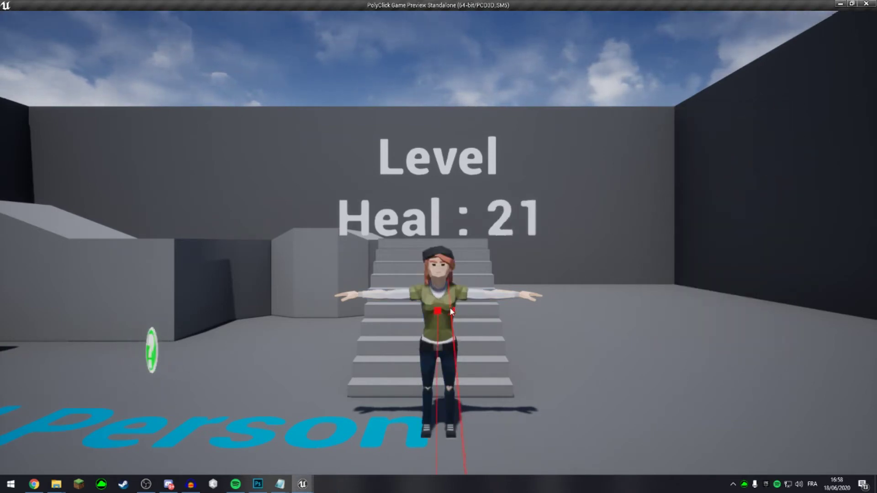
# Step: Attack the mob three more times, then stop the game preview
pyautogui.click(487, 303)
pyautogui.click(454, 306)
pyautogui.click(426, 315)
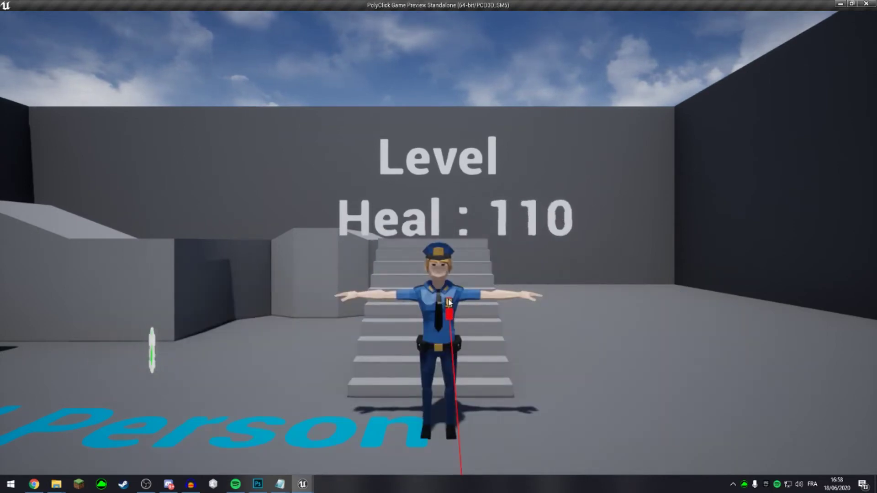
pyautogui.press('Escape')
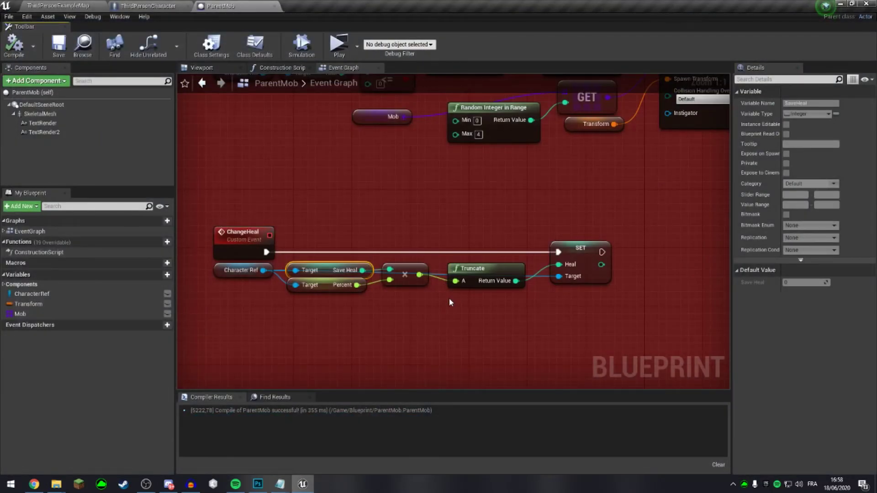
# Step: Add a Level variable to ThirdPersonCharacter and compile the blueprint
pyautogui.scroll(-2, 448, 298)
pyautogui.click(448, 300)
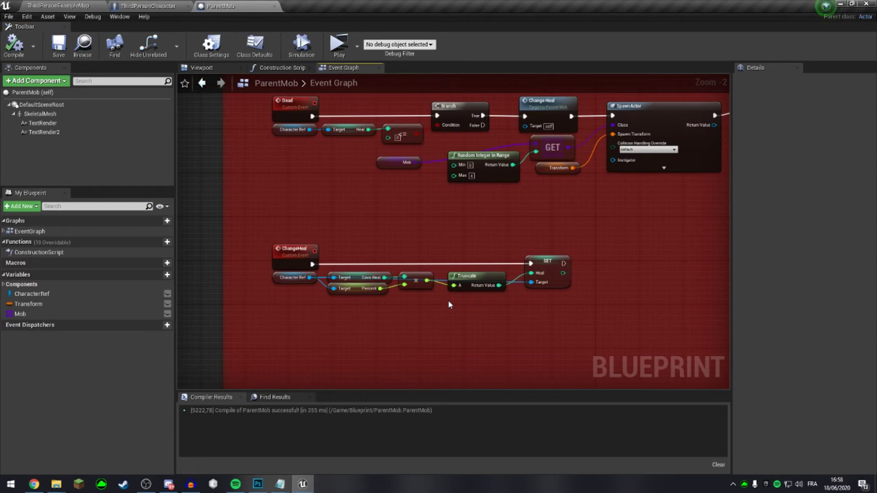
pyautogui.click(151, 6)
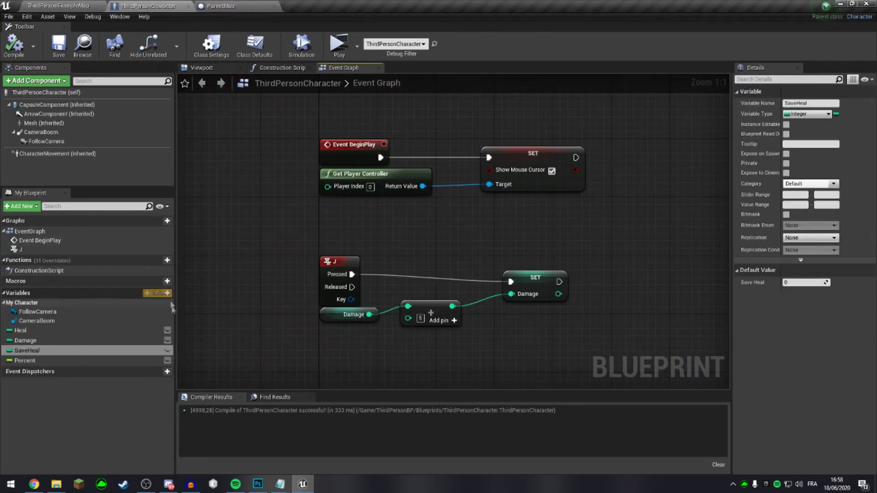
pyautogui.click(156, 292)
pyautogui.write('Level')
pyautogui.press('Return')
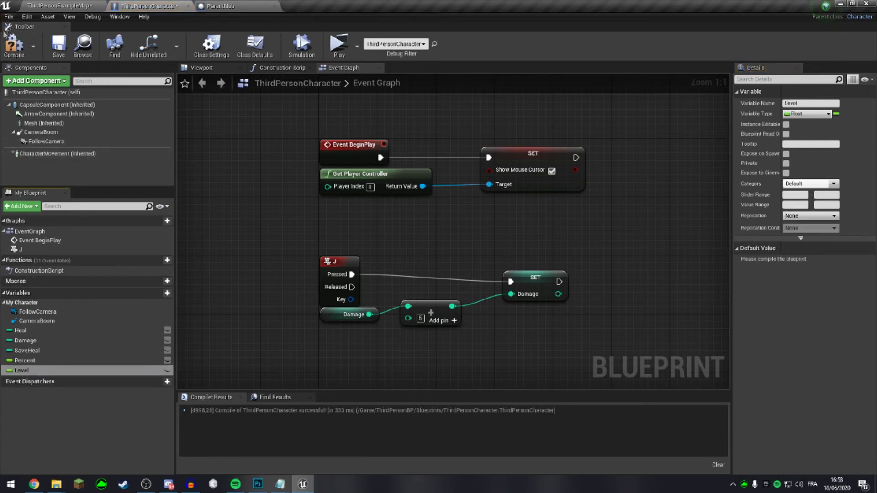
pyautogui.click(7, 51)
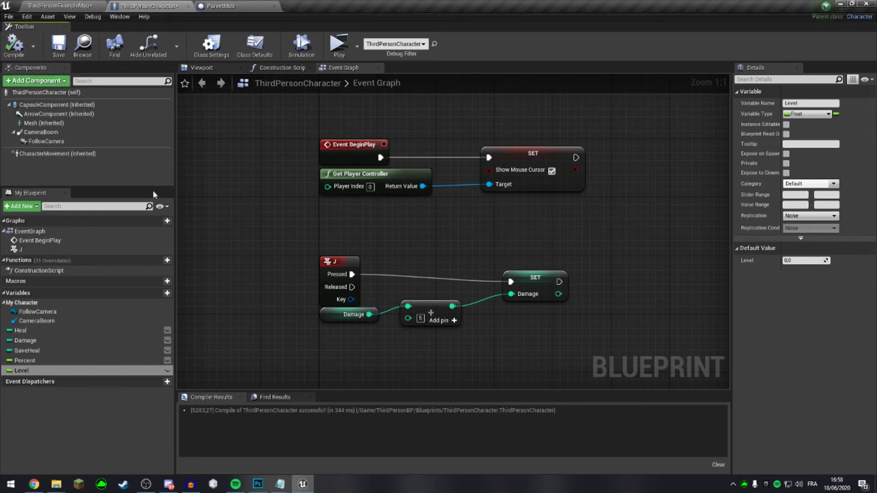
# Step: Add a KillFeed variable and set its type to Integer
pyautogui.click(159, 292)
pyautogui.write('Kill')
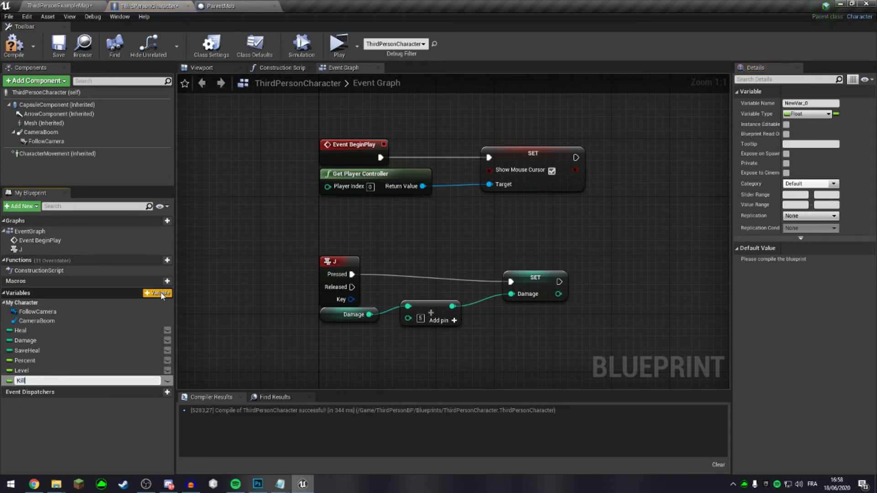
pyautogui.write('Feed')
pyautogui.press('Return')
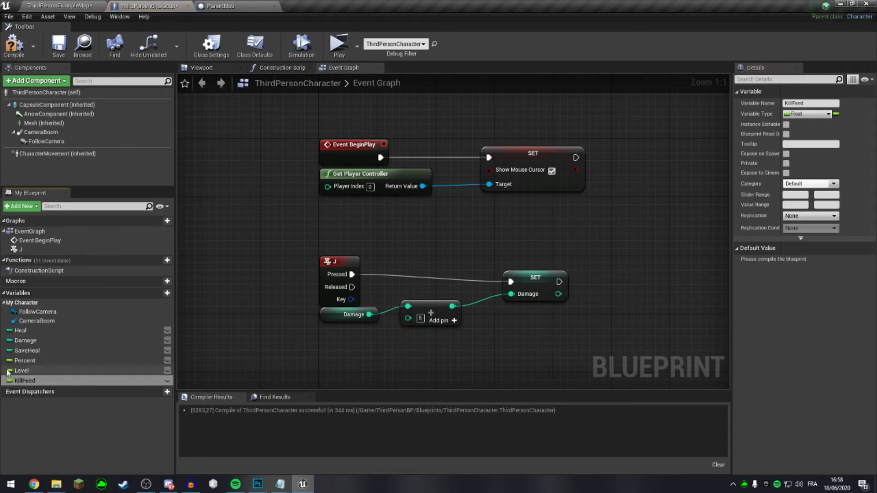
pyautogui.click(9, 381)
pyautogui.click(46, 224)
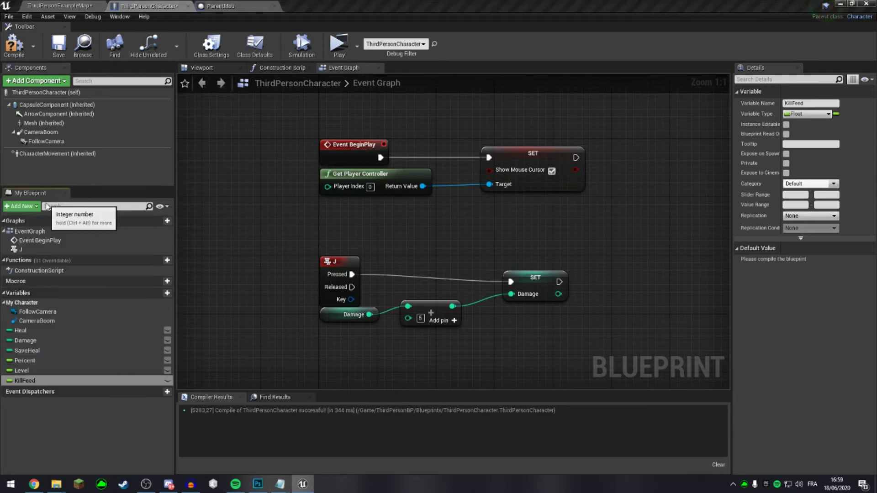
pyautogui.click(9, 381)
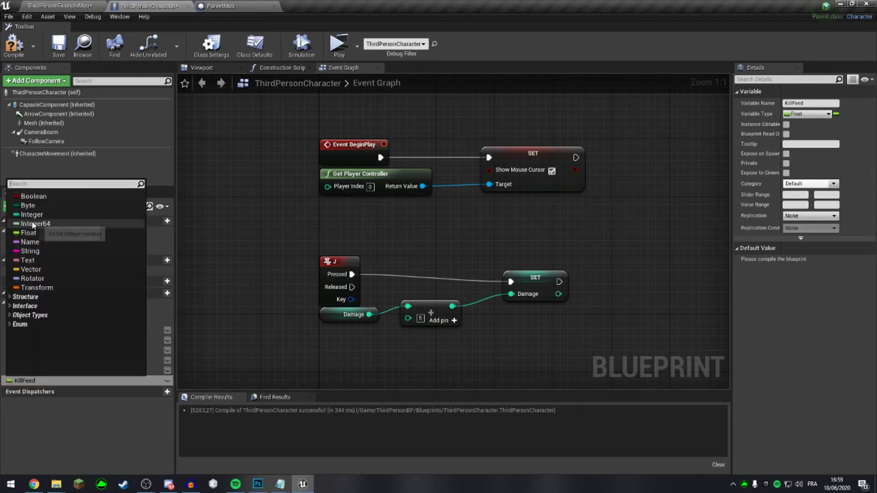
pyautogui.click(69, 222)
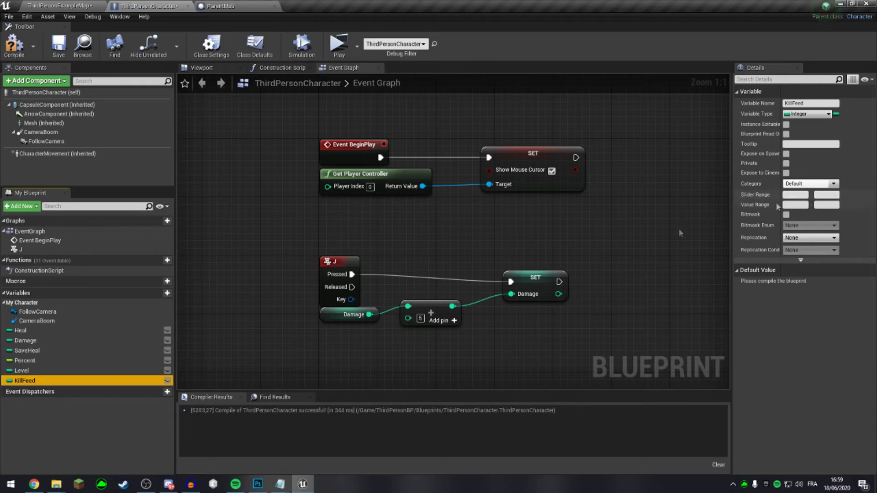
# Step: Compile and save ThirdPersonCharacter, then give KillFeed a default value of 1
pyautogui.click(7, 55)
pyautogui.click(65, 50)
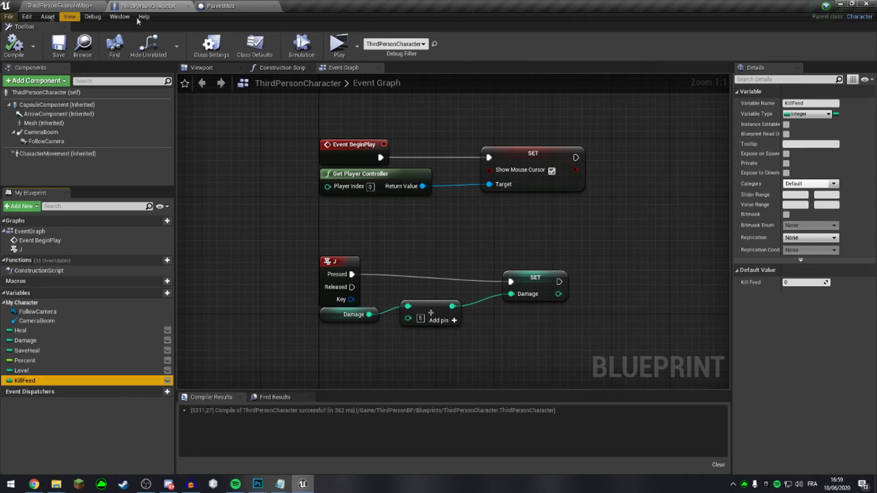
pyautogui.click(58, 369)
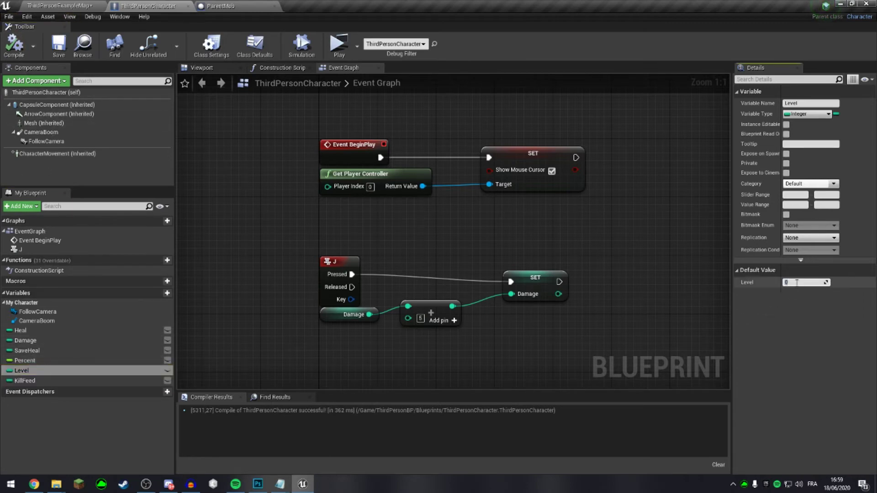
pyautogui.click(46, 380)
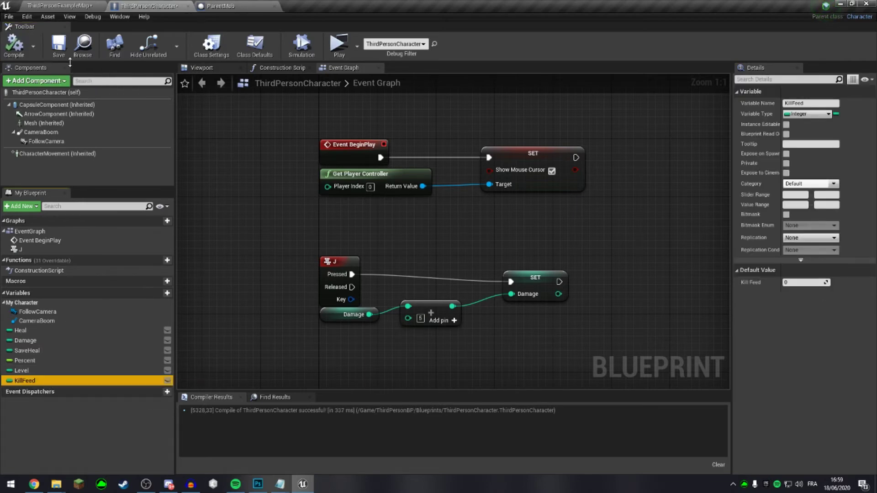
pyautogui.click(811, 282)
pyautogui.write('1')
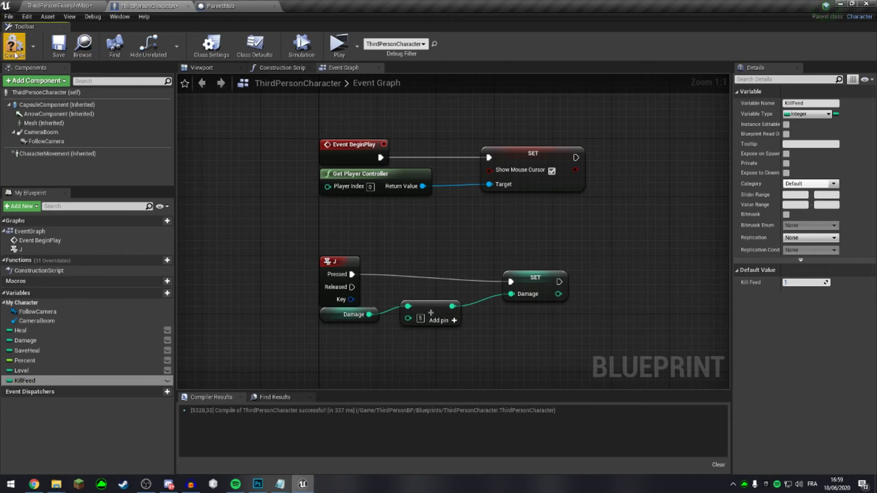
pyautogui.click(221, 6)
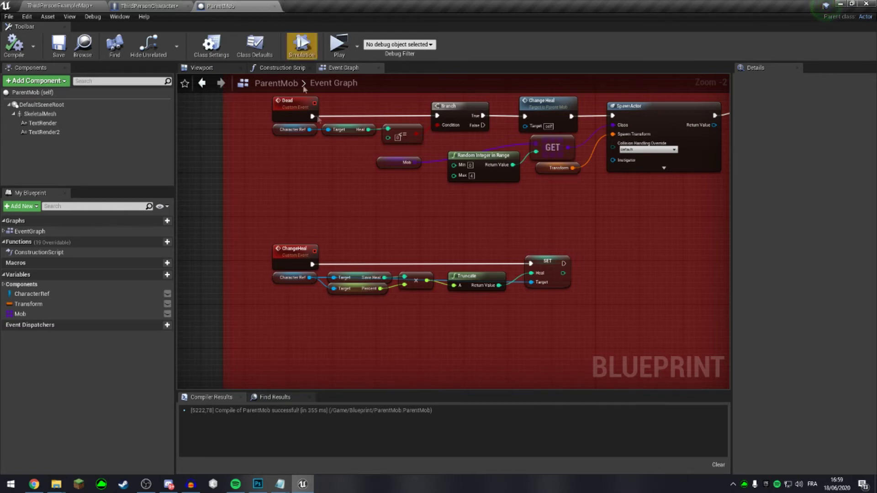
# Step: Copy the Character Ref to Set Text heal chain and paste a duplicate below it
pyautogui.scroll(-3, 388, 205)
pyautogui.moveTo(635, 201); pyautogui.dragTo(374, 193, button='right')
pyautogui.scroll(2, 414, 201)
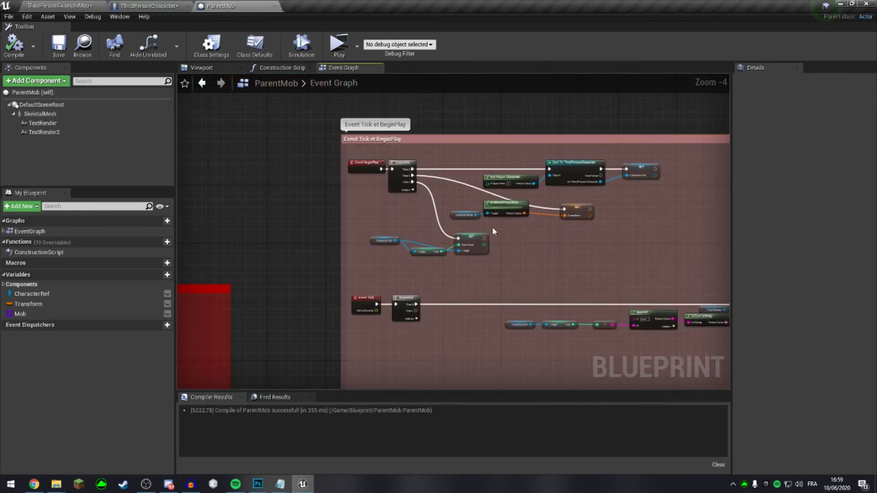
pyautogui.scroll(3, 492, 226)
pyautogui.scroll(-4, 460, 262)
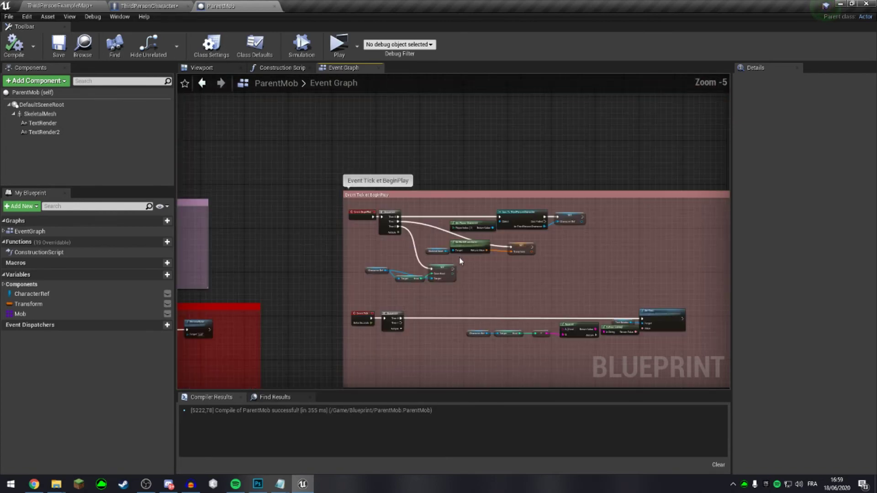
pyautogui.moveTo(459, 257); pyautogui.dragTo(400, 223, button='right')
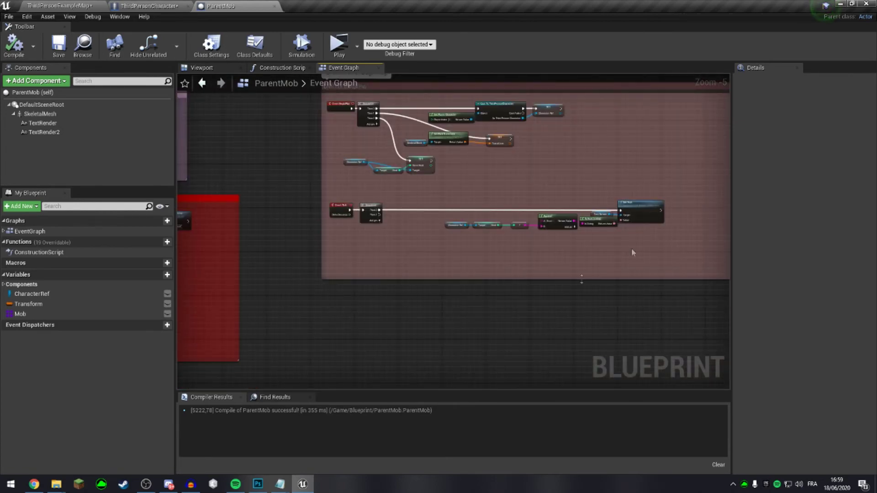
pyautogui.scroll(2, 544, 274)
pyautogui.scroll(-3, 539, 311)
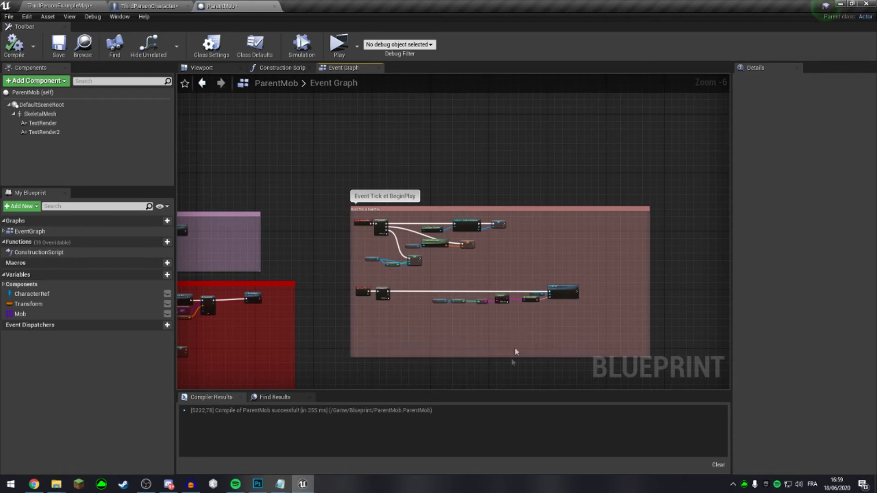
pyautogui.scroll(3, 536, 304)
pyautogui.moveTo(540, 304); pyautogui.dragTo(545, 259, button='right')
pyautogui.moveTo(642, 271); pyautogui.dragTo(290, 207)
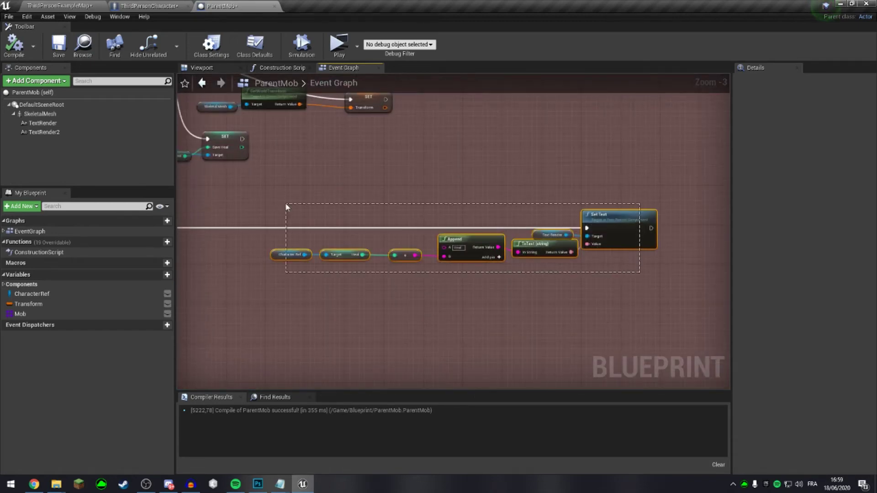
pyautogui.hotkey('ctrl', 'c')
pyautogui.hotkey('ctrl', 'v')
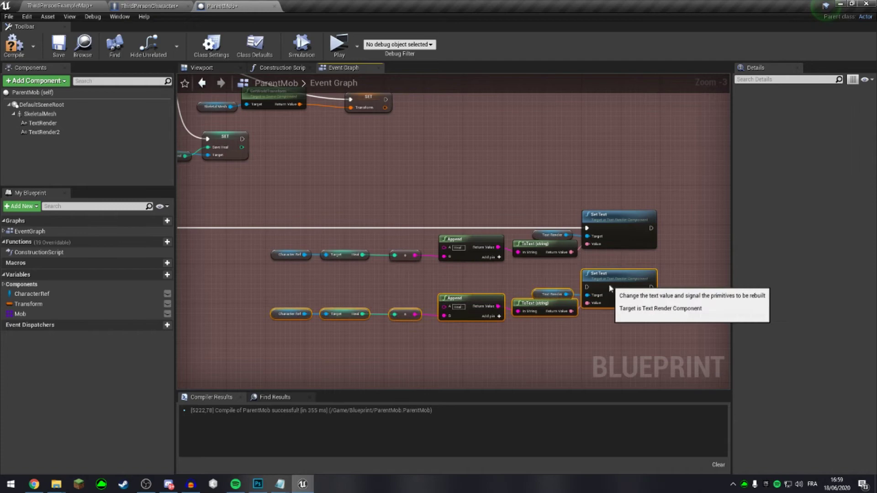
pyautogui.moveTo(607, 293)
pyautogui.mouseDown()
pyautogui.moveTo(588, 298)
pyautogui.moveTo(237, 236)
pyautogui.mouseUp()
pyautogui.click(581, 289)
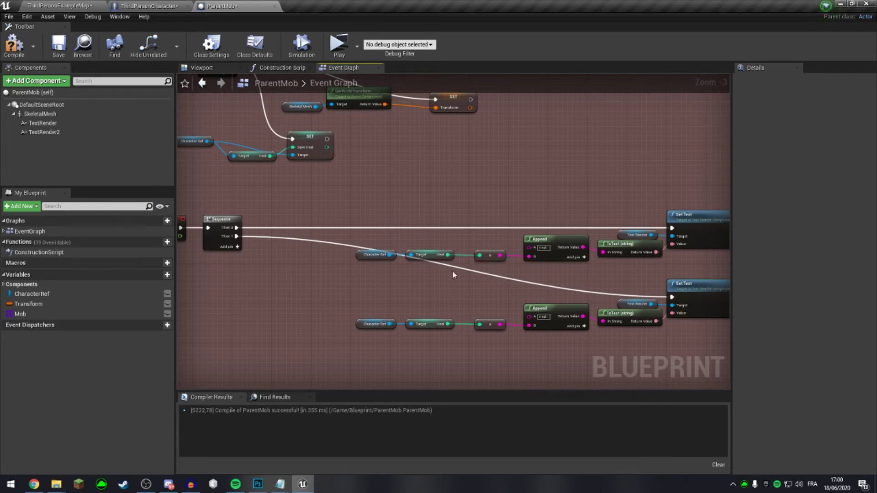
# Step: Route the execution wire through a reroute point down to the duplicated chain
pyautogui.scroll(3, 389, 268)
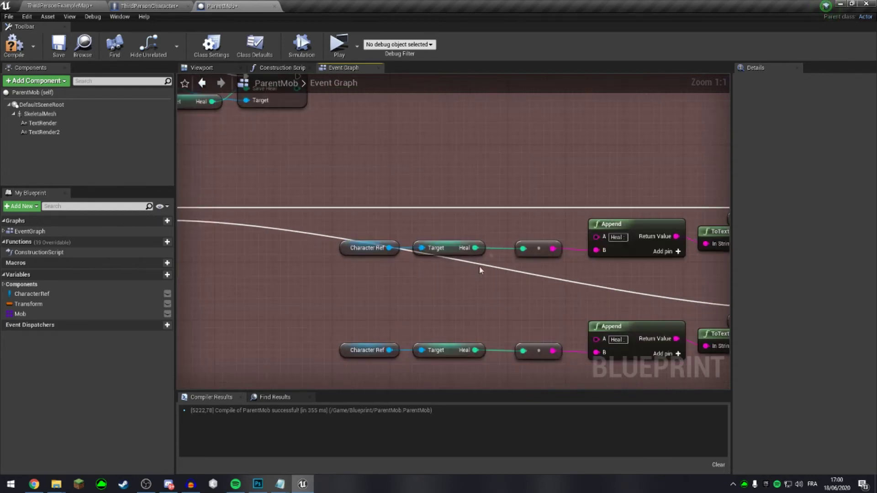
pyautogui.doubleClick(305, 231)
pyautogui.moveTo(305, 231); pyautogui.dragTo(253, 310)
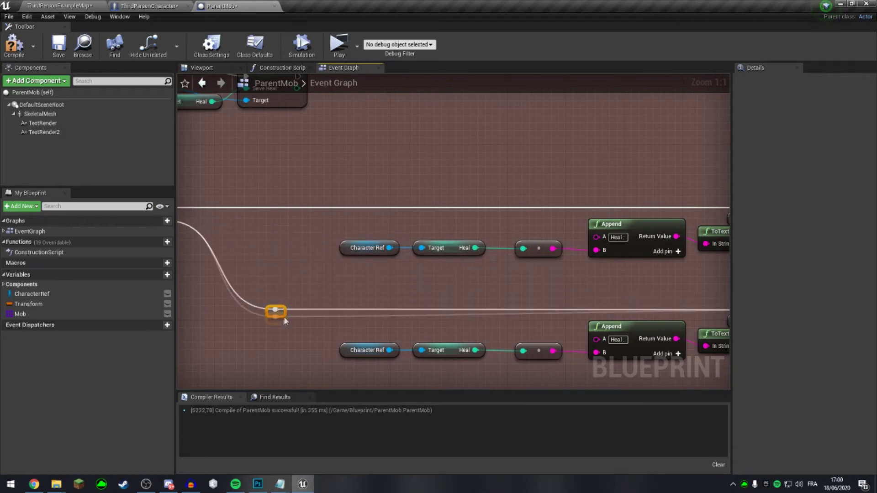
pyautogui.moveTo(385, 304); pyautogui.dragTo(465, 310, button='right')
pyautogui.click(464, 311)
pyautogui.moveTo(639, 338); pyautogui.dragTo(452, 272, button='right')
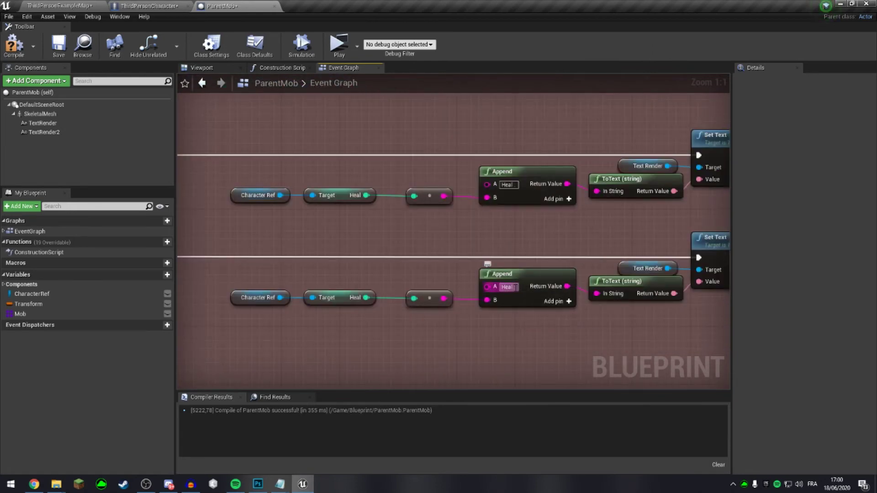
# Step: Change the lower Append text to 'Level : ' and replace the Heal getter with the character's Level
pyautogui.click(514, 286)
pyautogui.write('Level :')
pyautogui.press('Return')
pyautogui.click(335, 300)
pyautogui.press('Delete')
pyautogui.moveTo(280, 297); pyautogui.dragTo(313, 308)
pyautogui.write('level')
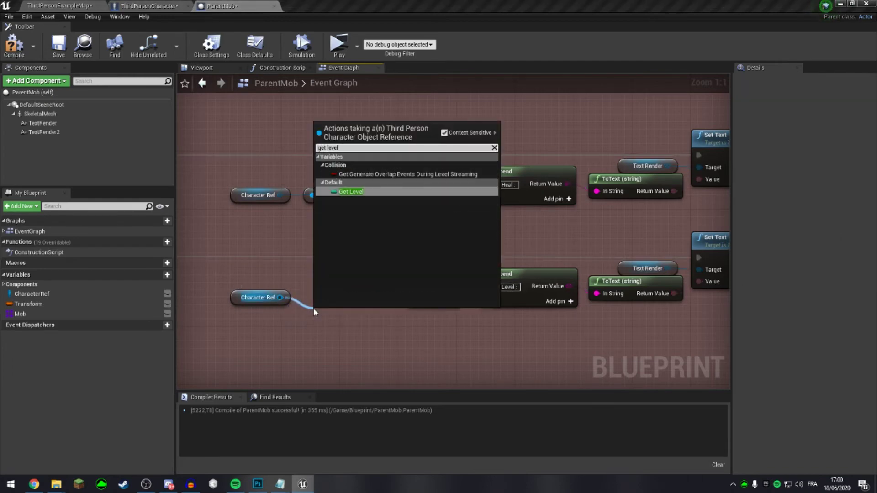
pyautogui.press('Return')
pyautogui.moveTo(375, 319)
pyautogui.mouseDown()
pyautogui.moveTo(414, 298)
pyautogui.moveTo(352, 299)
pyautogui.mouseUp()
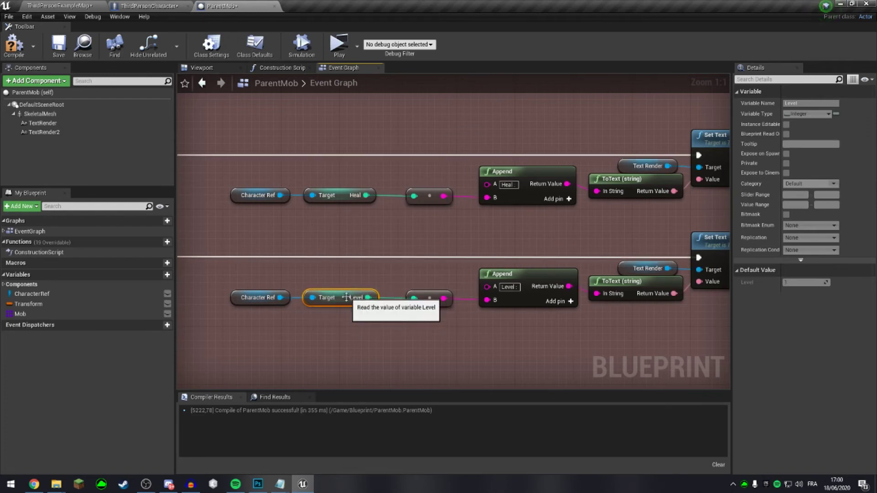
pyautogui.click(522, 311)
# Step: Plug TextRender2 into the lower Set Text target and select it in the Viewport
pyautogui.moveTo(521, 309); pyautogui.dragTo(349, 311, button='right')
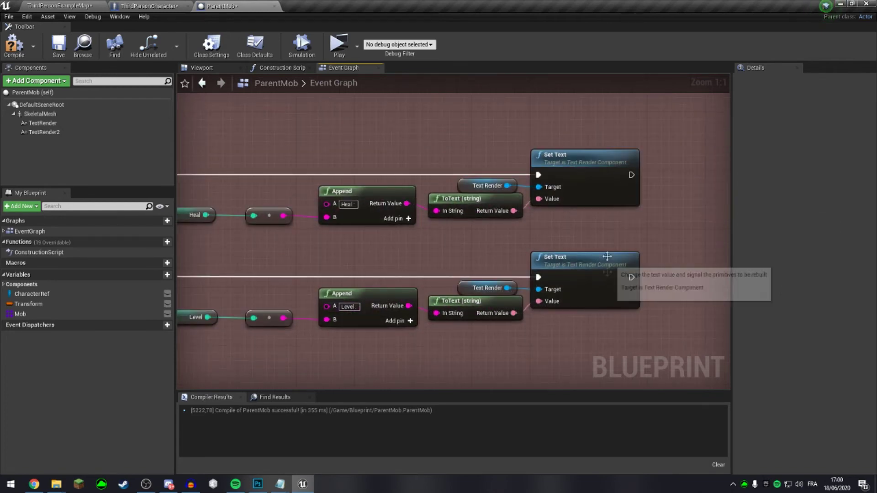
pyautogui.click(466, 292)
pyautogui.press('Delete')
pyautogui.moveTo(61, 132)
pyautogui.mouseDown()
pyautogui.moveTo(543, 251)
pyautogui.moveTo(539, 289)
pyautogui.mouseUp()
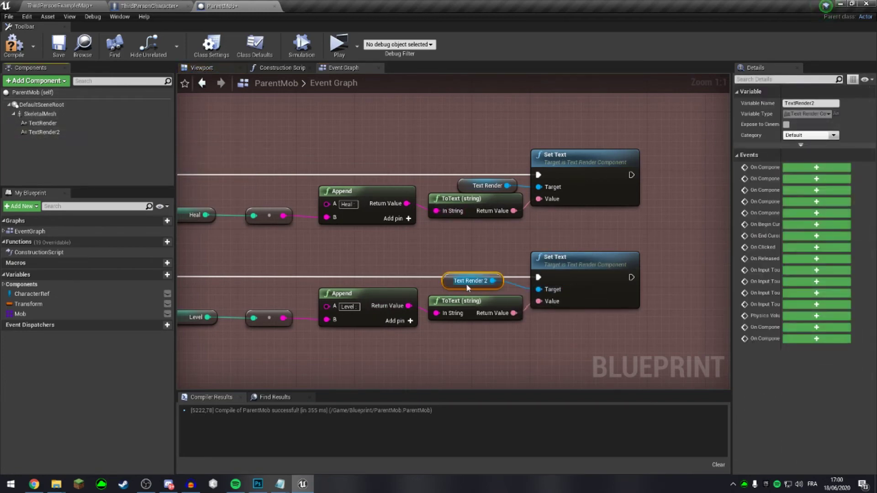
pyautogui.click(201, 67)
pyautogui.click(104, 122)
pyautogui.click(79, 133)
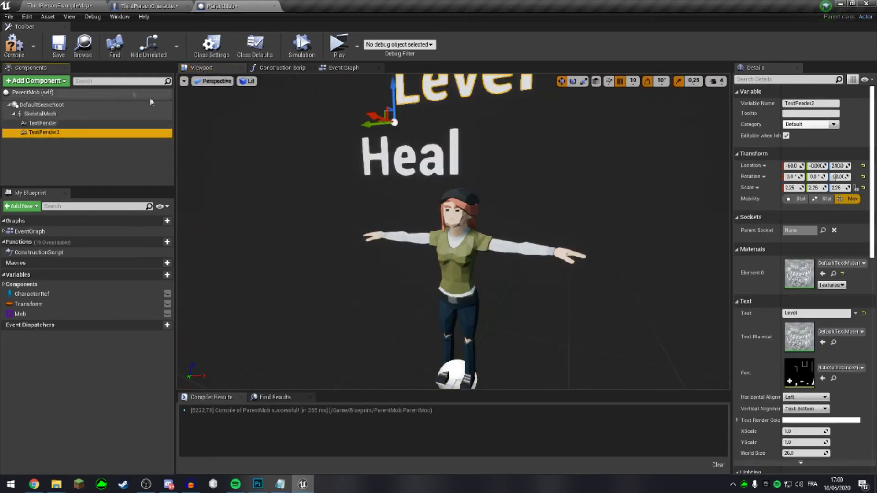
# Step: Compile and run a game preview showing the mob's 'Level : 1' text
pyautogui.click(344, 68)
pyautogui.moveTo(539, 263)
pyautogui.mouseDown(button='right')
pyautogui.moveTo(539, 245)
pyautogui.moveTo(648, 231)
pyautogui.moveTo(773, 258)
pyautogui.mouseUp(button='right')
pyautogui.scroll(-1, 539, 245)
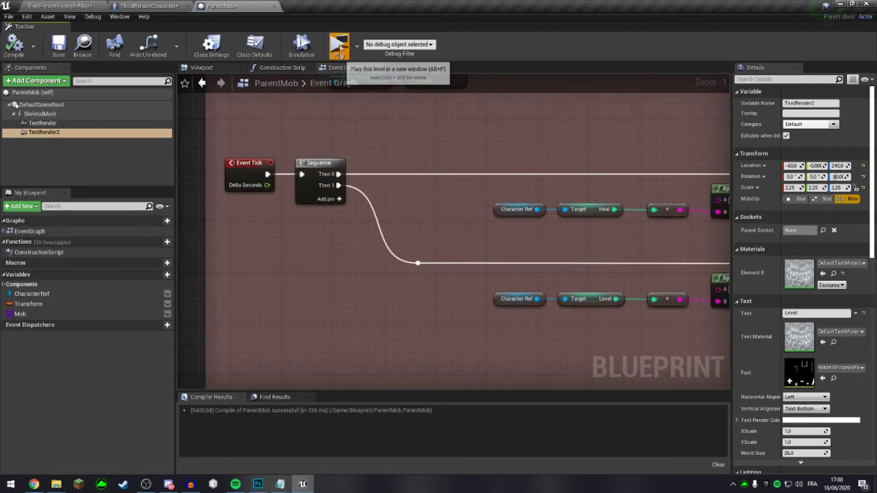
pyautogui.click(338, 44)
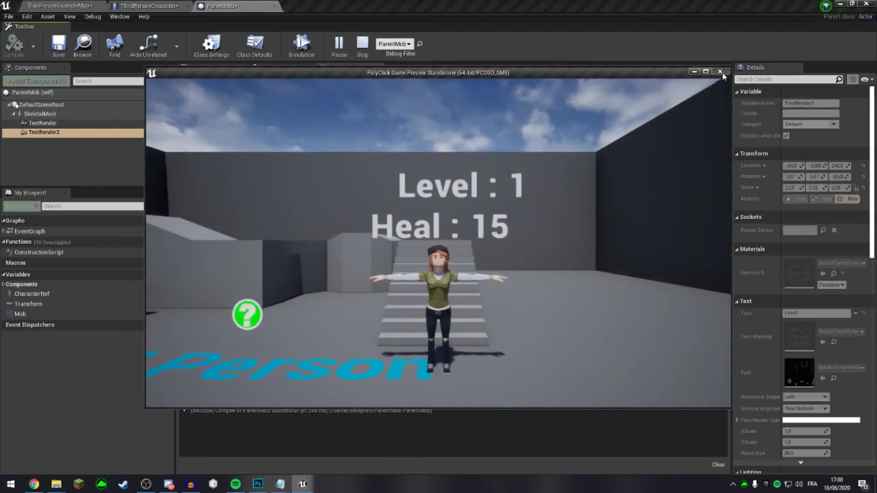
pyautogui.click(720, 71)
# Step: Move TextRender2 left to Location X -90, checking placement with preview runs
pyautogui.click(201, 67)
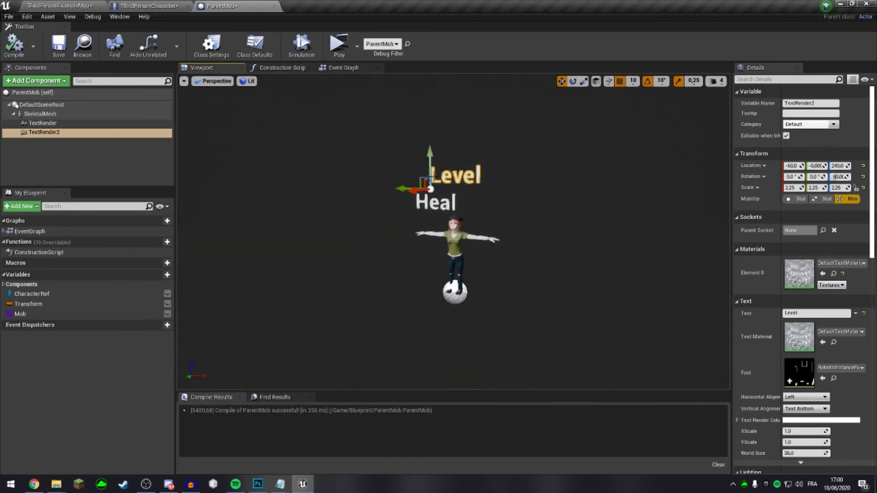
pyautogui.moveTo(398, 188); pyautogui.dragTo(413, 188)
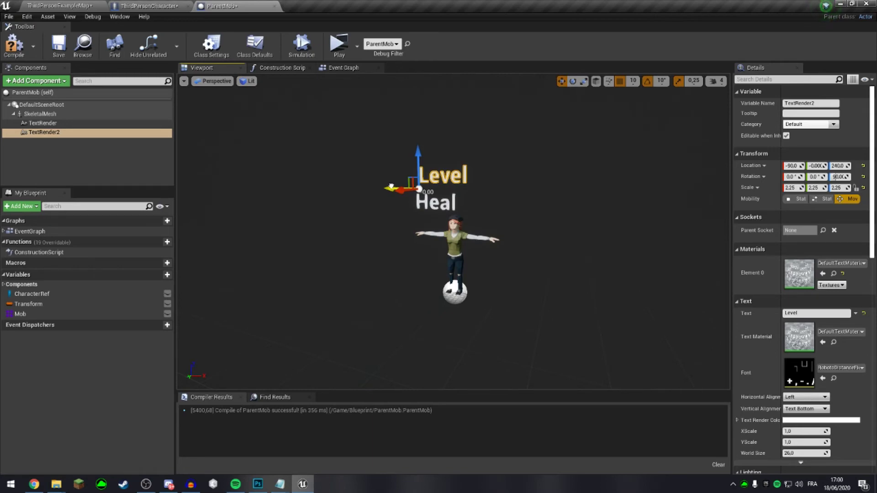
pyautogui.click(345, 51)
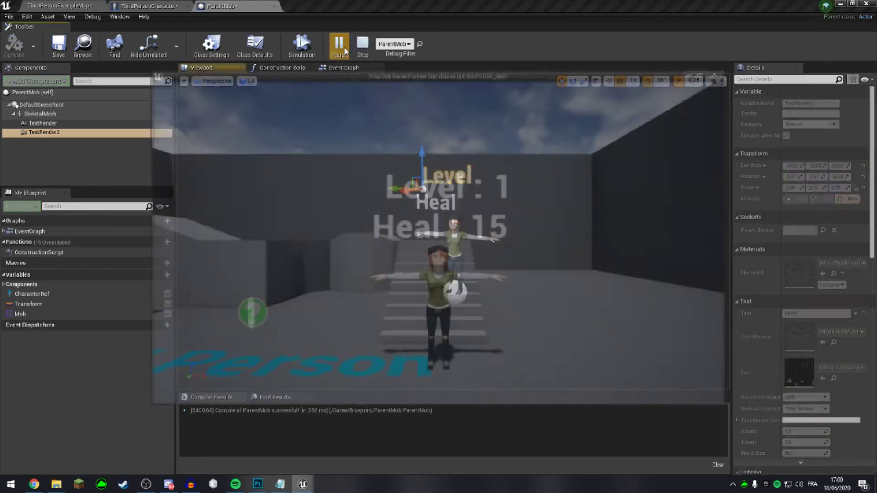
pyautogui.press('Escape')
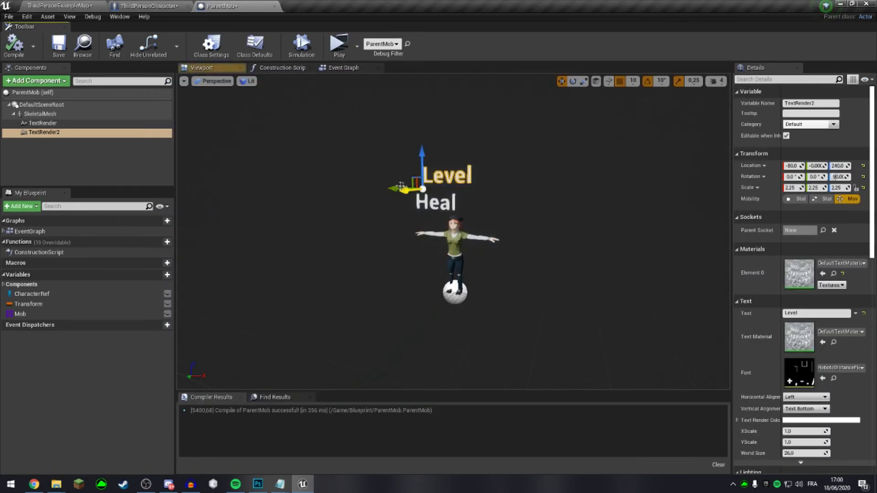
pyautogui.moveTo(404, 186); pyautogui.dragTo(394, 187)
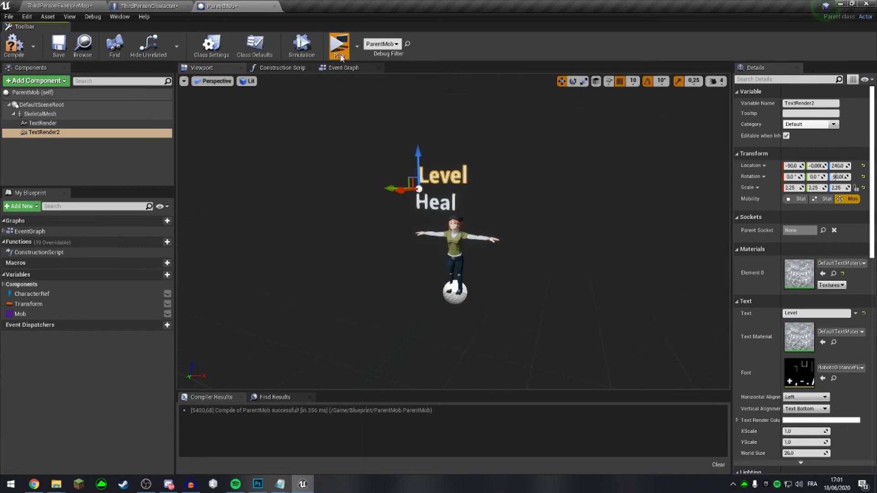
pyautogui.click(339, 45)
pyautogui.press('Escape')
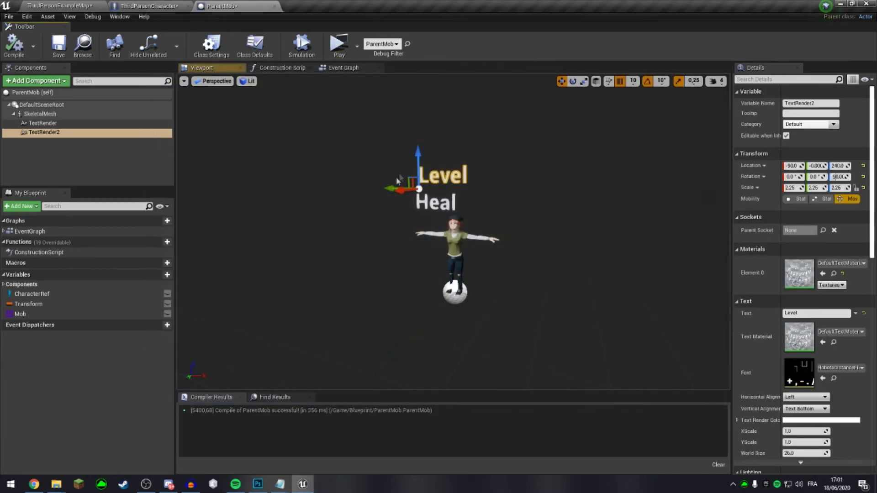
pyautogui.click(343, 68)
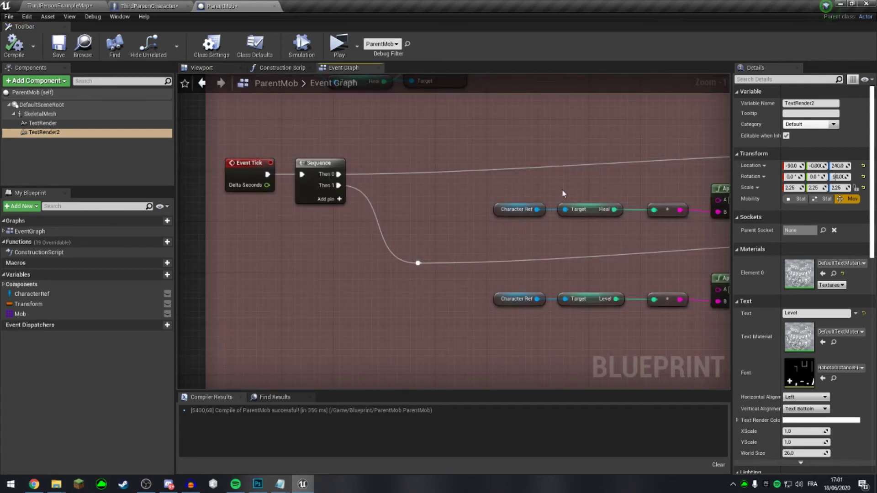
# Step: Add a comment box titled 'Level System' coloured light green below Dead System
pyautogui.scroll(-5, 562, 189)
pyautogui.scroll(5, 452, 246)
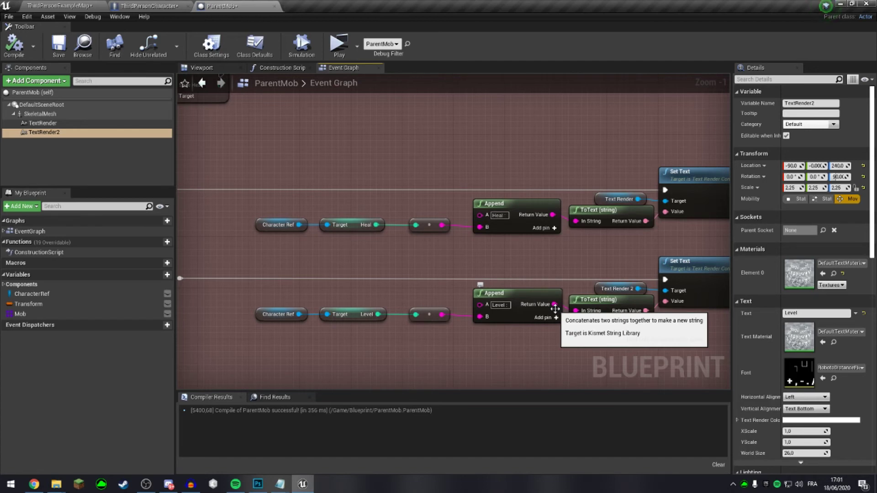
pyautogui.scroll(-6, 555, 309)
pyautogui.scroll(-5, 549, 322)
pyautogui.moveTo(411, 320); pyautogui.dragTo(334, 294, button='right')
pyautogui.moveTo(258, 322); pyautogui.dragTo(420, 273, button='right')
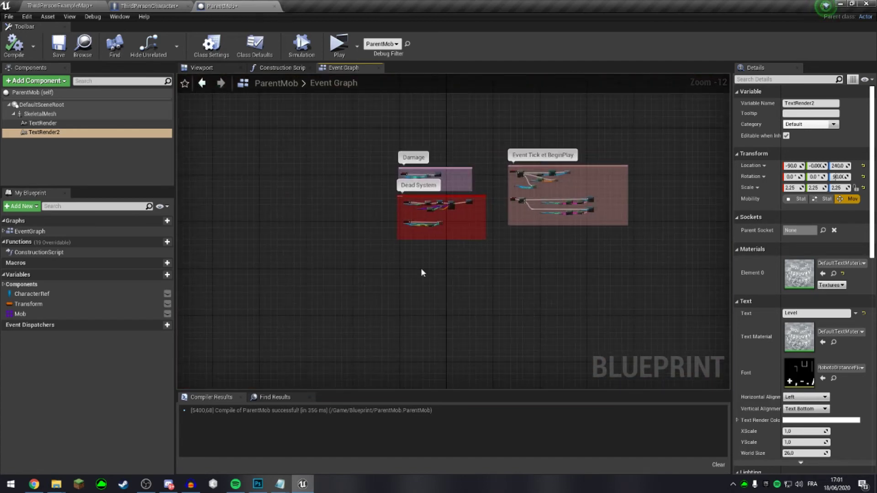
pyautogui.scroll(4, 421, 272)
pyautogui.press('c')
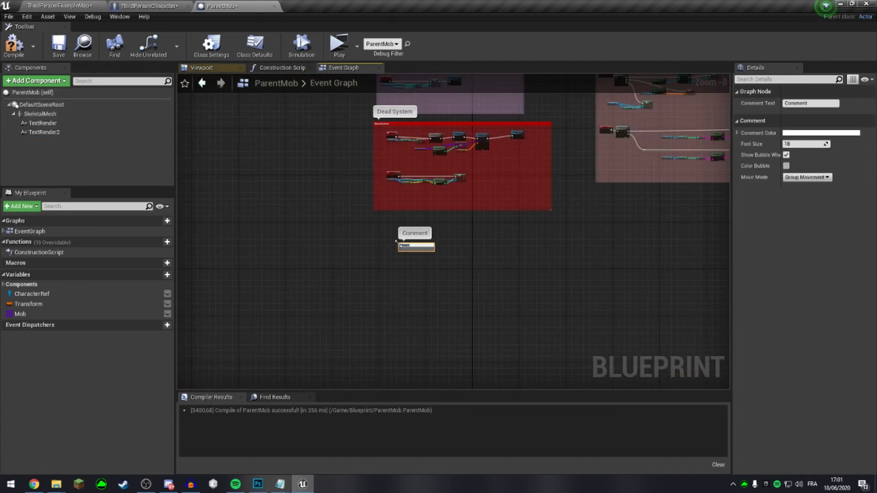
pyautogui.write('Level')
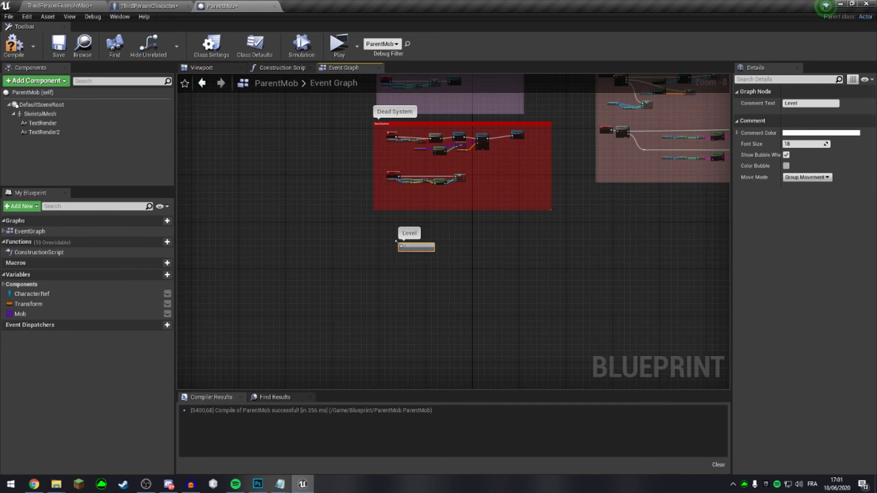
pyautogui.click(806, 103)
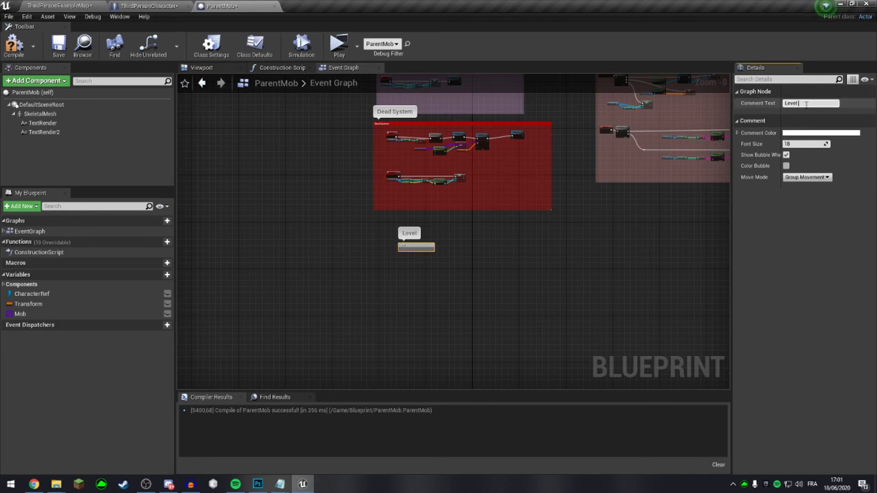
pyautogui.write('System')
pyautogui.press('Return')
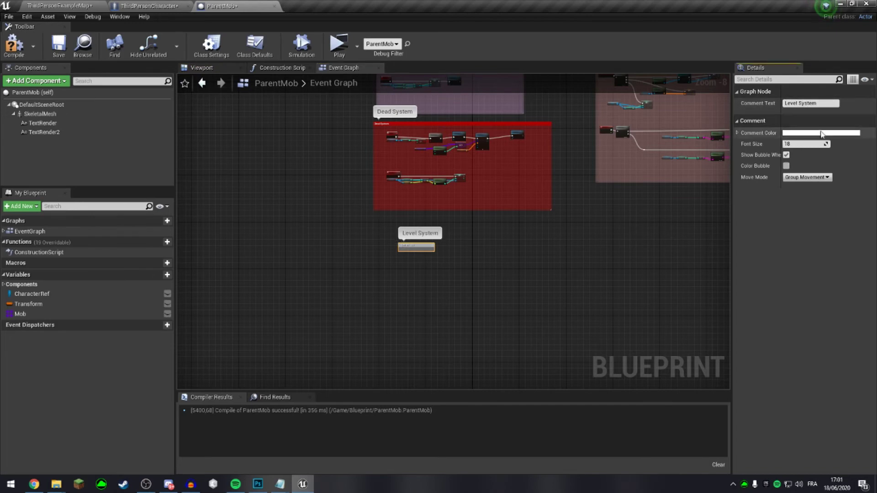
pyautogui.click(820, 133)
pyautogui.click(670, 247)
pyautogui.click(760, 354)
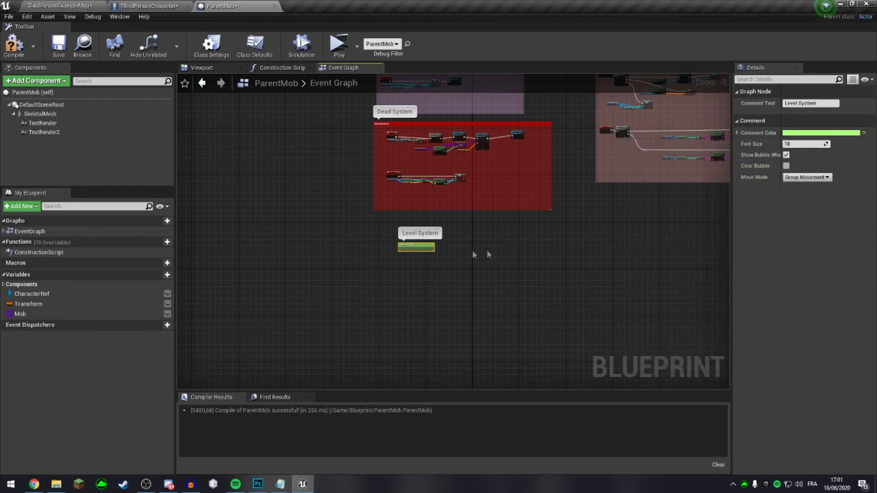
# Step: Enlarge the Level System comment box to fill the empty space
pyautogui.scroll(2, 484, 250)
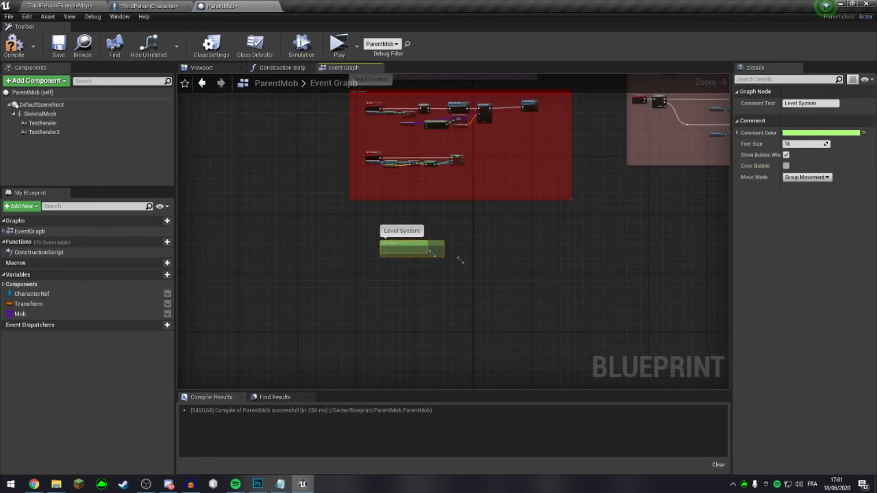
pyautogui.moveTo(425, 250); pyautogui.dragTo(579, 315)
pyautogui.scroll(3, 445, 274)
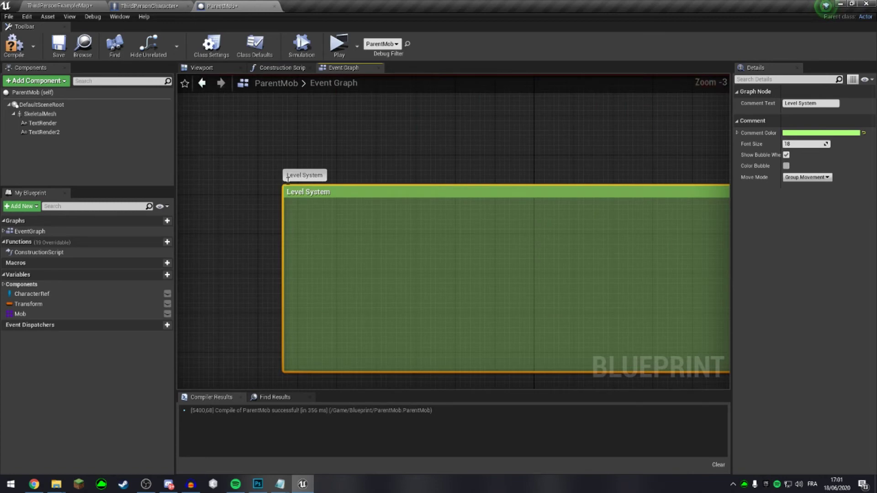
pyautogui.moveTo(288, 179); pyautogui.dragTo(362, 238, button='right')
pyautogui.scroll(1, 362, 238)
pyautogui.moveTo(349, 232); pyautogui.dragTo(338, 232)
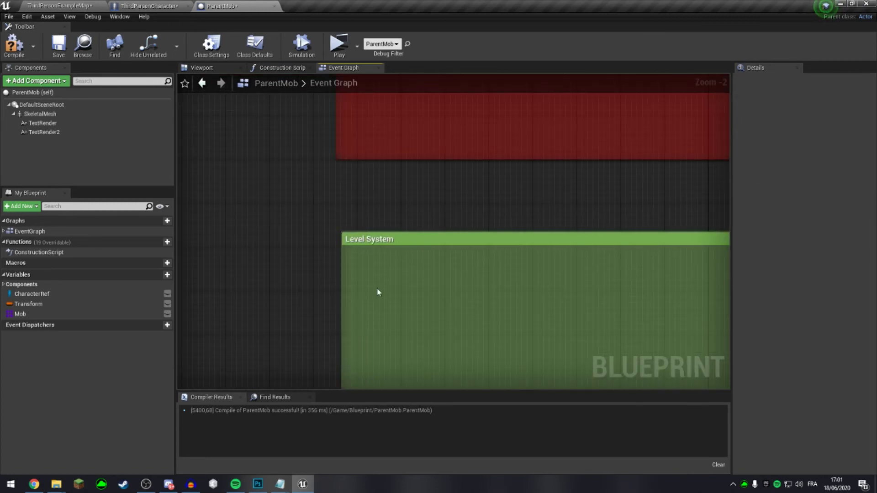
# Step: Add a LevelUP custom event inside Level System and compile
pyautogui.rightClick(376, 288)
pyautogui.write('cust')
pyautogui.press('Return')
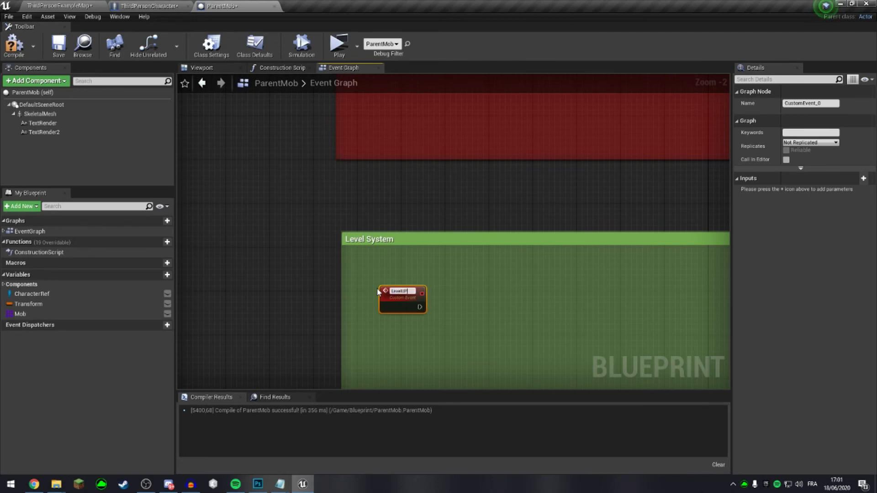
pyautogui.scroll(2, 433, 252)
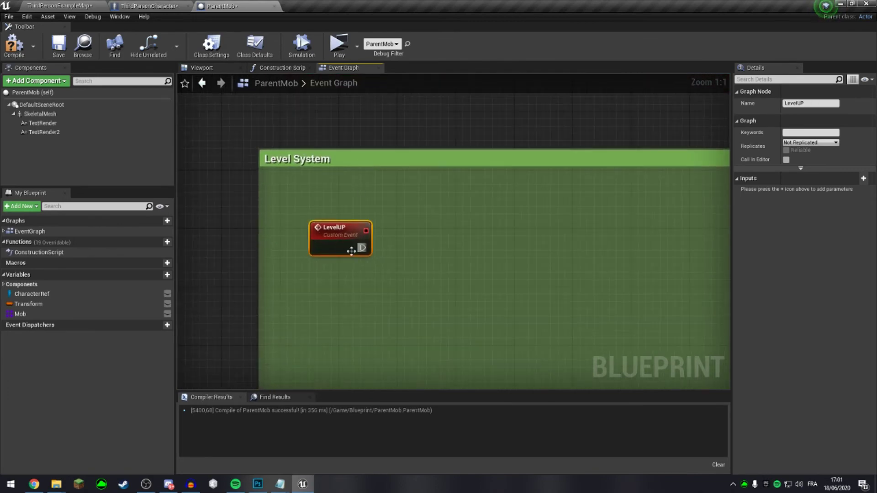
pyautogui.click(14, 44)
# Step: Review the Dead System and Event Tick areas, then bring up ThirdPersonCharacter
pyautogui.scroll(-4, 329, 272)
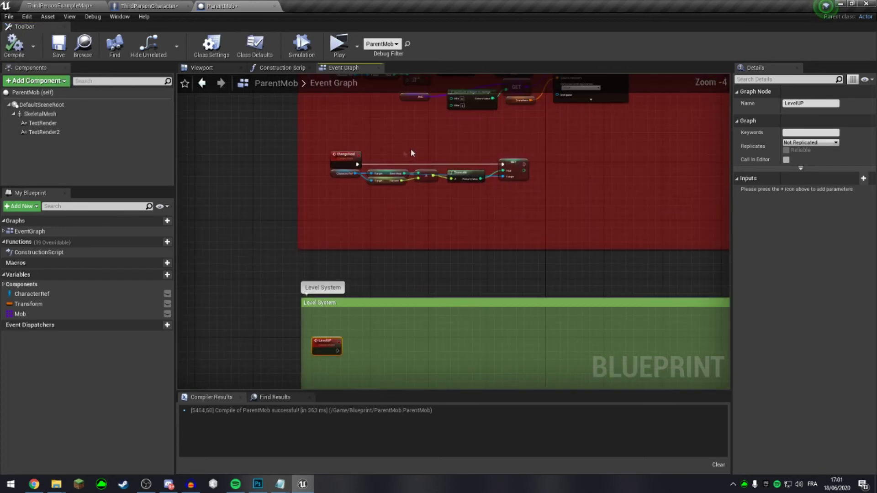
pyautogui.moveTo(412, 149); pyautogui.dragTo(371, 236, button='right')
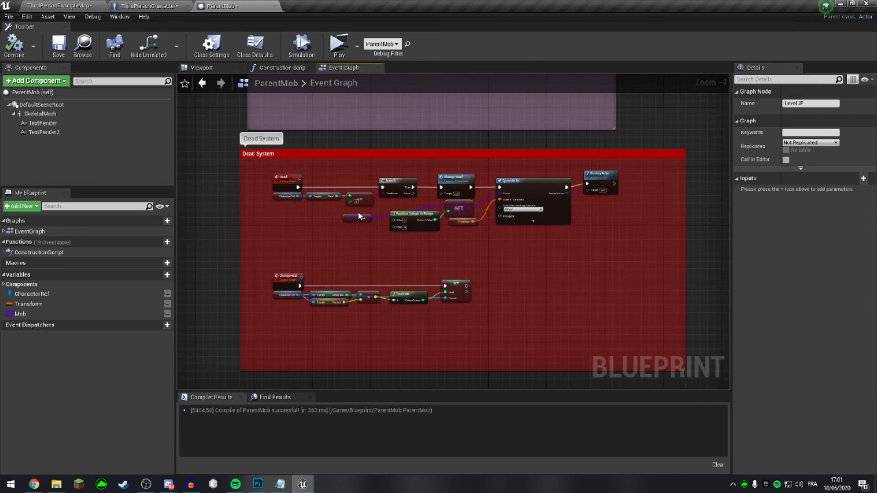
pyautogui.scroll(-1, 358, 211)
pyautogui.moveTo(268, 201)
pyautogui.mouseDown(button='right')
pyautogui.moveTo(228, 249)
pyautogui.moveTo(271, 263)
pyautogui.mouseUp(button='right')
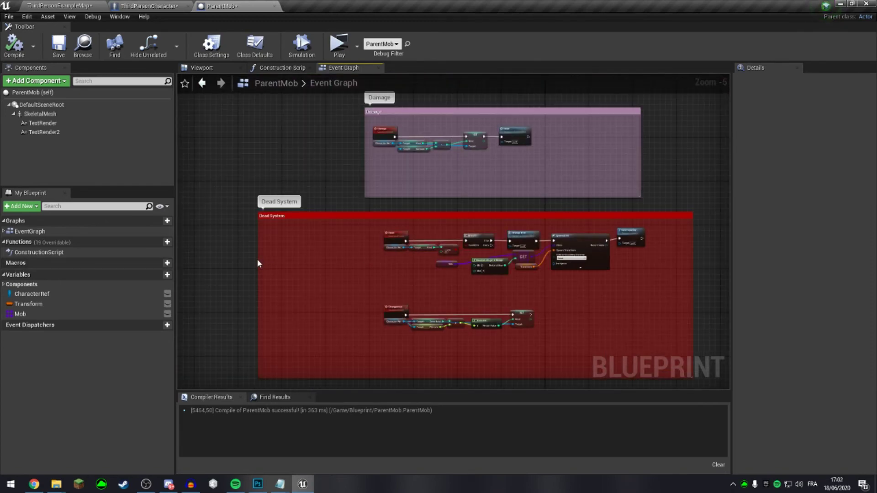
pyautogui.scroll(2, 256, 263)
pyautogui.click(137, 5)
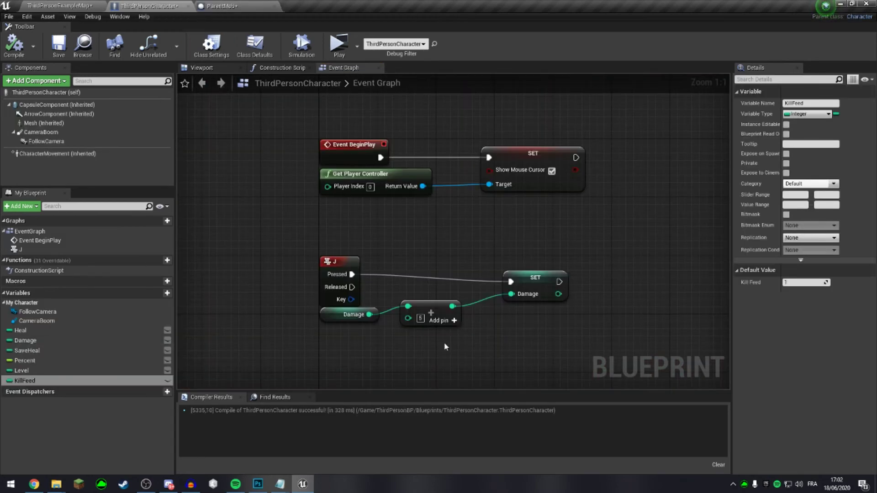
# Step: Set Kill Feed's default to 0 and shift ParentMob's Dead System nodes right for room
pyautogui.click(808, 282)
pyautogui.press('Return')
pyautogui.click(250, 5)
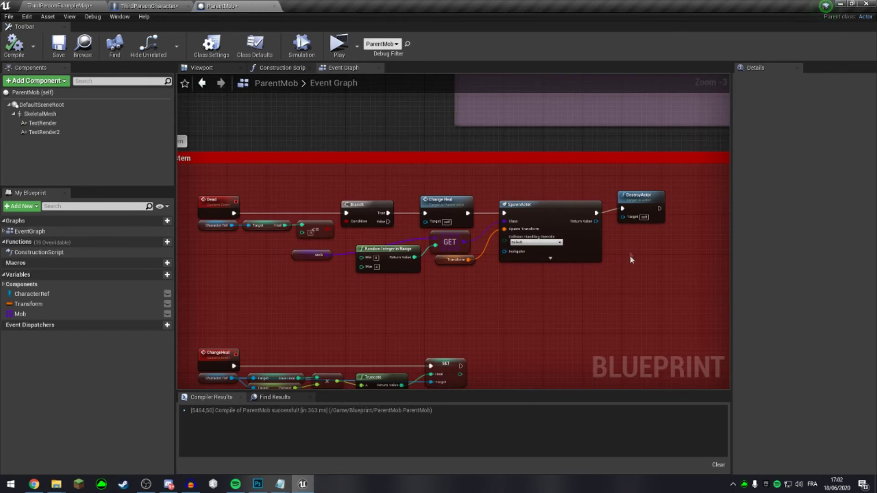
pyautogui.moveTo(588, 261); pyautogui.dragTo(401, 238, button='right')
pyautogui.scroll(-1, 506, 268)
pyautogui.moveTo(506, 268)
pyautogui.mouseDown()
pyautogui.moveTo(311, 212)
pyautogui.moveTo(222, 249)
pyautogui.mouseUp()
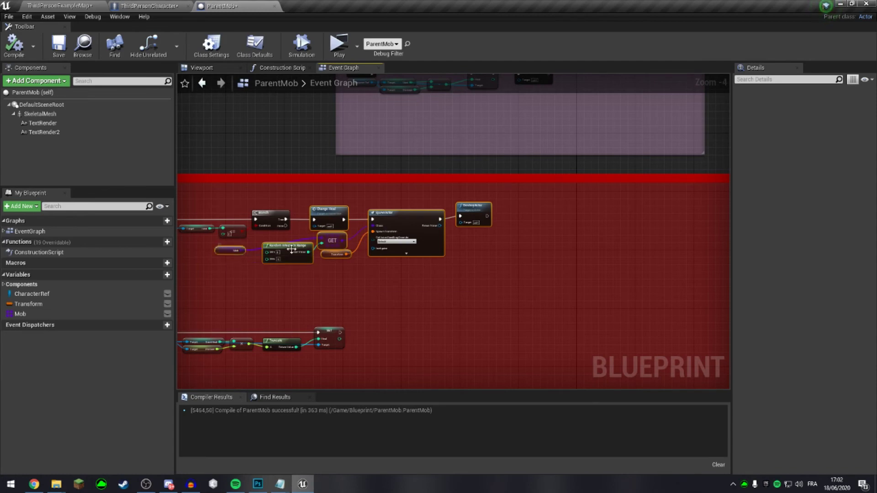
pyautogui.moveTo(301, 250); pyautogui.dragTo(352, 250)
pyautogui.scroll(4, 352, 250)
# Step: Add Get and Set Kill Feed from Character Ref, running the setter from Branch True into Change Heal
pyautogui.moveTo(219, 241)
pyautogui.mouseDown()
pyautogui.moveTo(370, 307)
pyautogui.moveTo(430, 310)
pyautogui.mouseUp()
pyautogui.write('get kill')
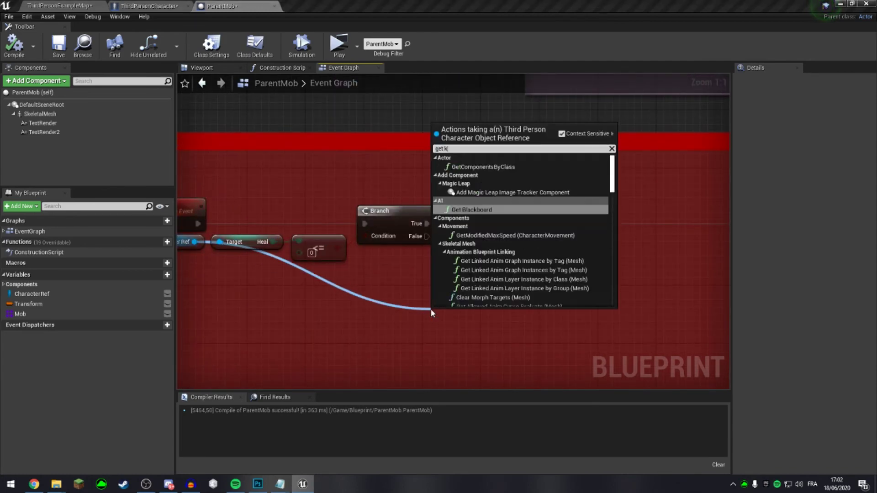
pyautogui.press('Return')
pyautogui.moveTo(439, 314)
pyautogui.keyDown('ctrl'); pyautogui.mouseDown()
pyautogui.moveTo(394, 293)
pyautogui.moveTo(560, 280)
pyautogui.mouseUp(); pyautogui.keyUp('ctrl')
pyautogui.write('set kill')
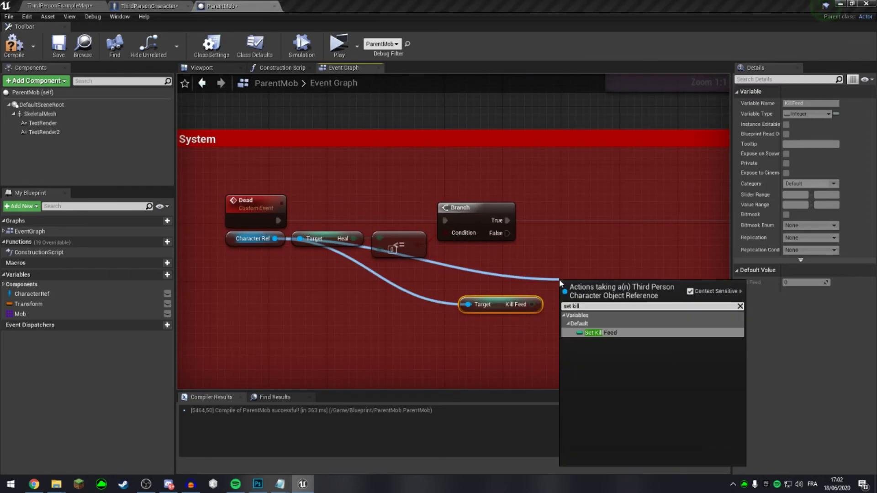
pyautogui.press('Return')
pyautogui.moveTo(412, 303); pyautogui.dragTo(350, 228)
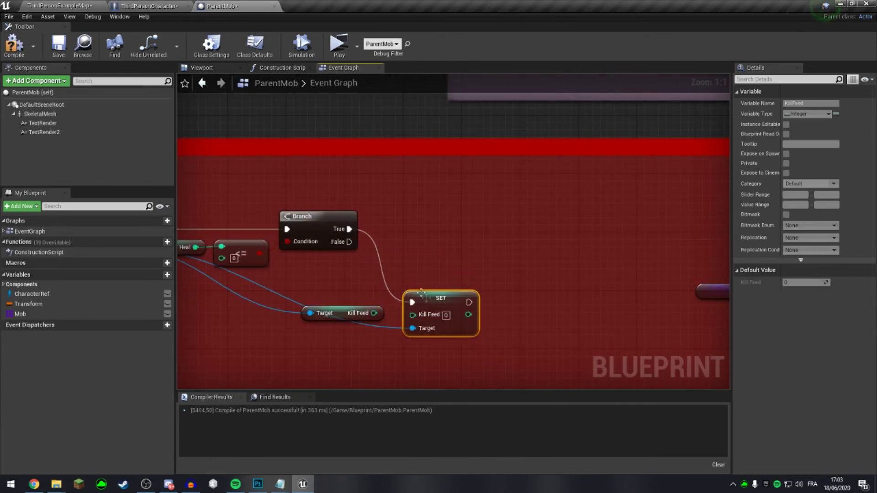
pyautogui.moveTo(417, 291); pyautogui.dragTo(491, 220)
pyautogui.moveTo(491, 219); pyautogui.dragTo(416, 253, button='right')
pyautogui.moveTo(469, 257)
pyautogui.mouseDown()
pyautogui.moveTo(488, 267)
pyautogui.moveTo(474, 258)
pyautogui.mouseUp()
pyautogui.moveTo(385, 278); pyautogui.dragTo(505, 287, button='right')
pyautogui.moveTo(410, 332); pyautogui.dragTo(452, 298)
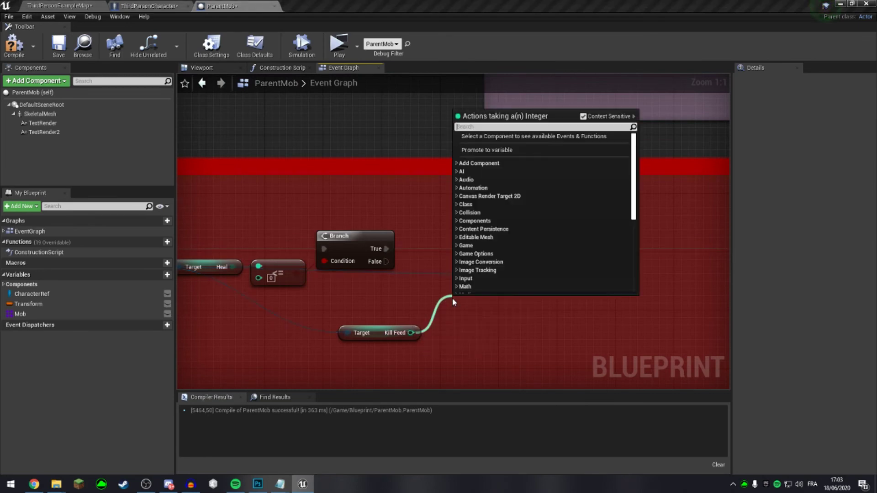
# Step: Feed Kill Feed + 1 into SET Kill Feed and place the Branch after the setter
pyautogui.write('+')
pyautogui.click(516, 180)
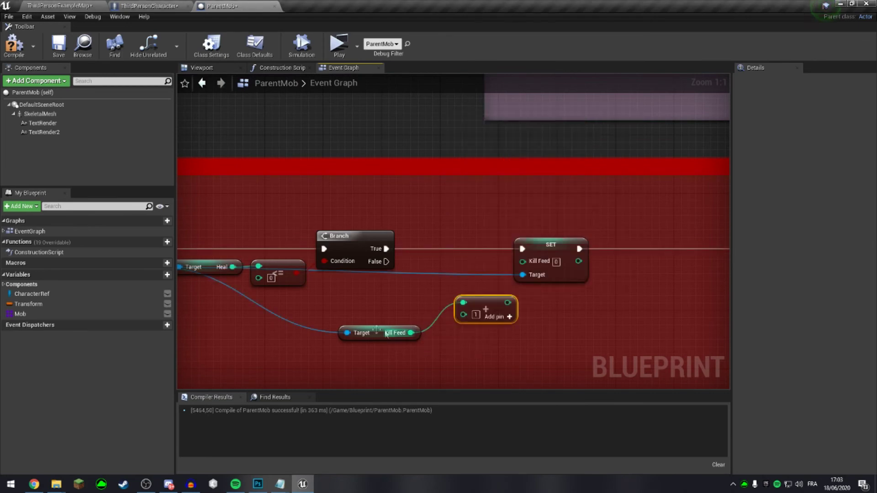
pyautogui.moveTo(377, 340); pyautogui.dragTo(356, 284)
pyautogui.moveTo(484, 304)
pyautogui.mouseDown()
pyautogui.moveTo(433, 281)
pyautogui.moveTo(459, 284)
pyautogui.moveTo(522, 262)
pyautogui.mouseUp()
pyautogui.click(361, 242)
pyautogui.moveTo(536, 252); pyautogui.dragTo(249, 255, button='right')
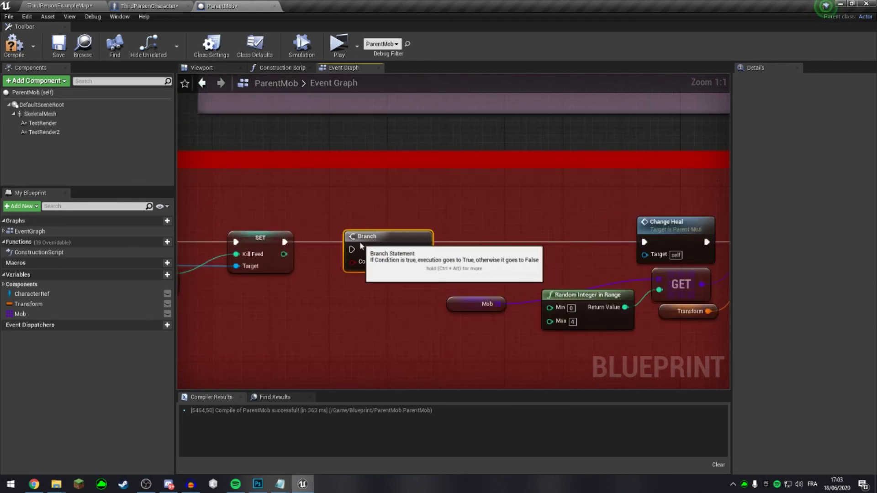
pyautogui.moveTo(352, 249)
pyautogui.mouseDown()
pyautogui.moveTo(309, 257)
pyautogui.moveTo(332, 289)
pyautogui.mouseUp()
# Step: Drive the Branch Condition with an integer Equal check of Kill Feed against 3, then compile
pyautogui.write('==')
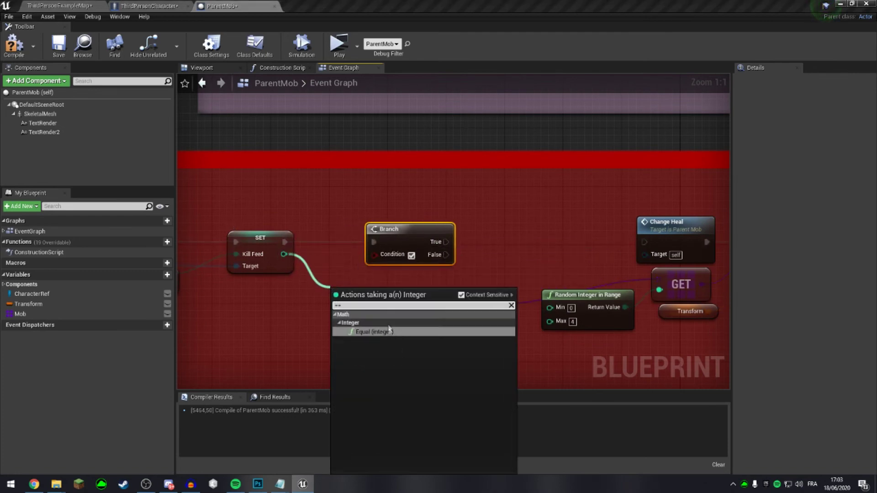
pyautogui.click(385, 331)
pyautogui.moveTo(381, 302); pyautogui.dragTo(384, 259)
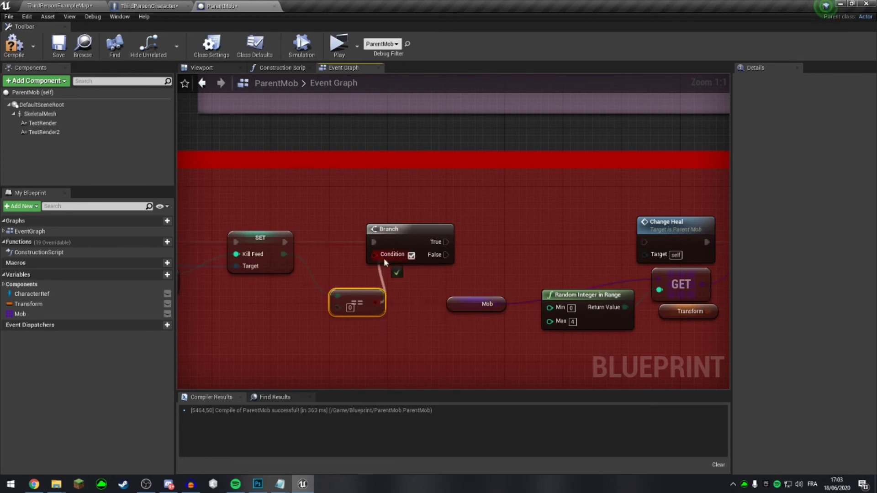
pyautogui.moveTo(358, 303); pyautogui.dragTo(328, 259)
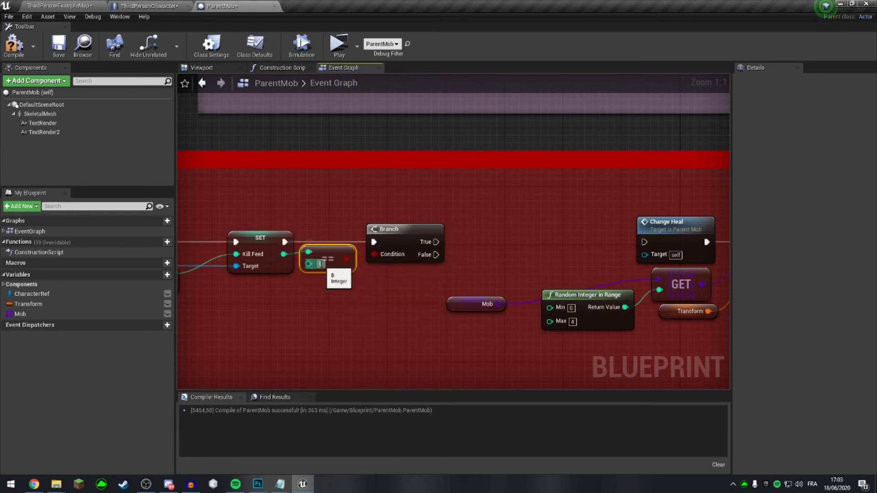
pyautogui.write('3')
pyautogui.click(352, 327)
pyautogui.click(13, 44)
# Step: Call Level UP from the Branch's True output, continue it on to Change Heal, and recompile
pyautogui.moveTo(571, 309); pyautogui.dragTo(383, 292, button='right')
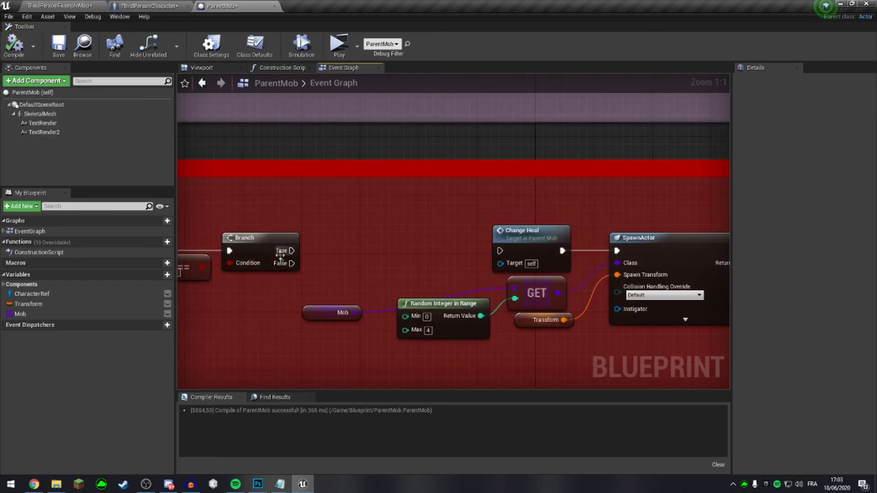
pyautogui.moveTo(281, 258); pyautogui.dragTo(487, 249, button='right')
pyautogui.scroll(-3, 402, 251)
pyautogui.moveTo(222, 259); pyautogui.dragTo(434, 229, button='right')
pyautogui.scroll(2, 415, 217)
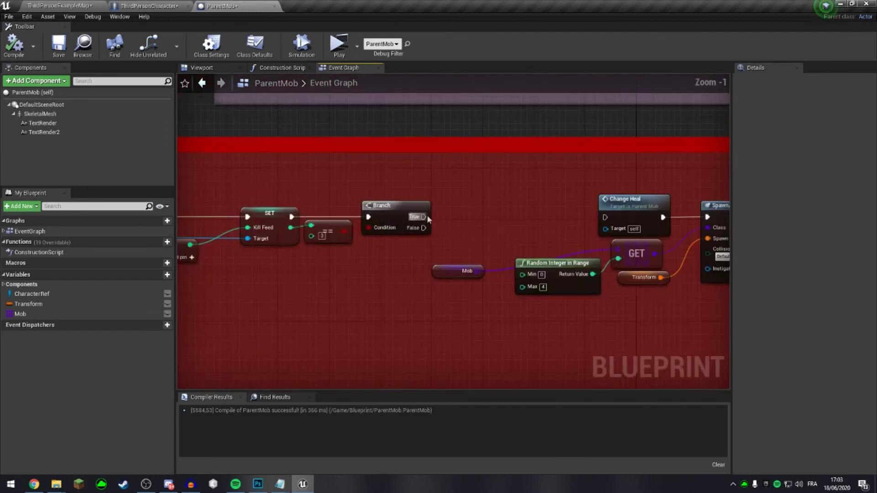
pyautogui.moveTo(423, 216); pyautogui.dragTo(468, 204)
pyautogui.write('level')
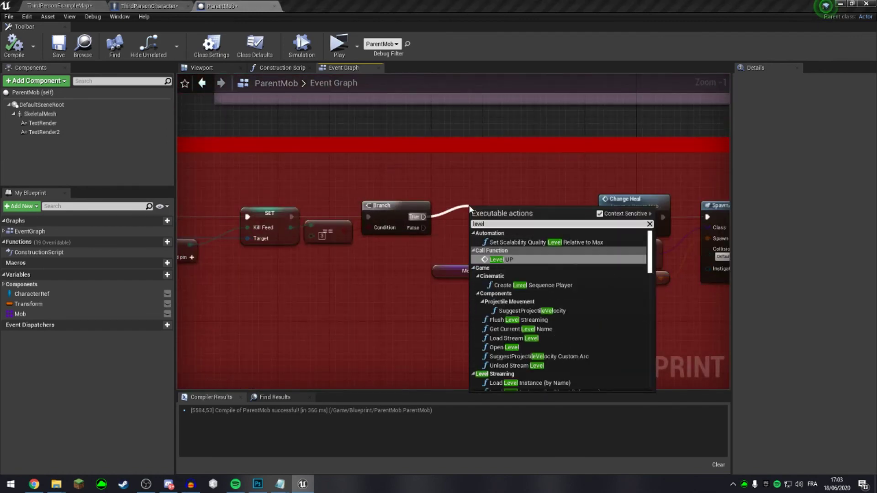
pyautogui.press('Return')
pyautogui.moveTo(527, 211); pyautogui.dragTo(605, 218)
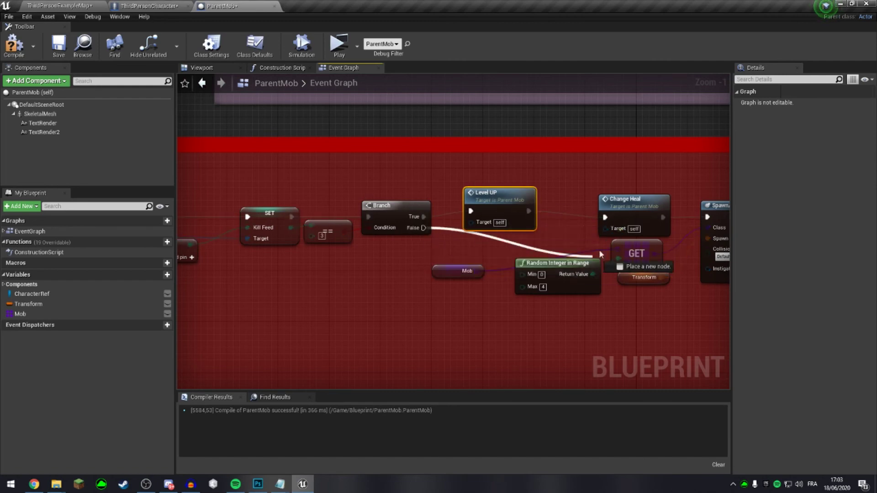
pyautogui.moveTo(485, 198); pyautogui.dragTo(479, 205)
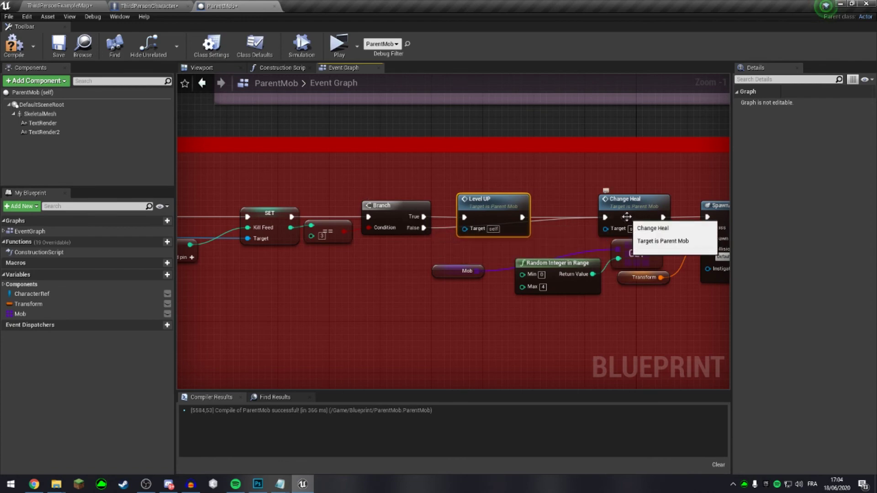
pyautogui.moveTo(614, 217); pyautogui.dragTo(389, 213, button='right')
pyautogui.click(12, 47)
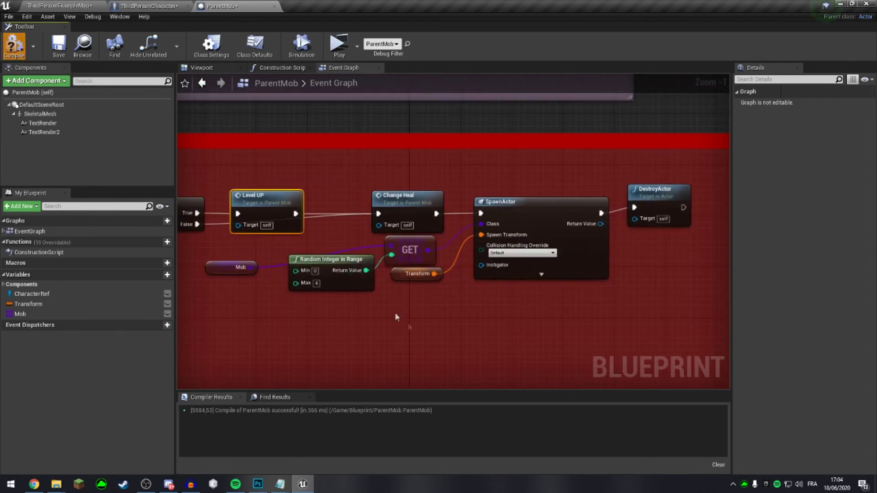
# Step: Widen the Level System comment box slightly
pyautogui.scroll(-5, 395, 313)
pyautogui.moveTo(485, 242); pyautogui.dragTo(483, 242)
pyautogui.scroll(3, 570, 288)
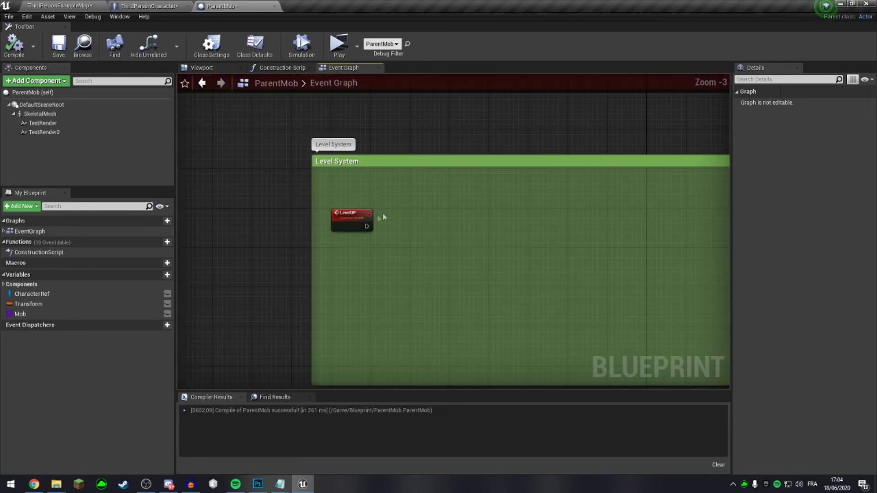
# Step: Place a Character Ref getter and a SET Level node beside the LevelUP event
pyautogui.scroll(1, 377, 246)
pyautogui.scroll(1, 336, 288)
pyautogui.rightClick(300, 303)
pyautogui.click(70, 295)
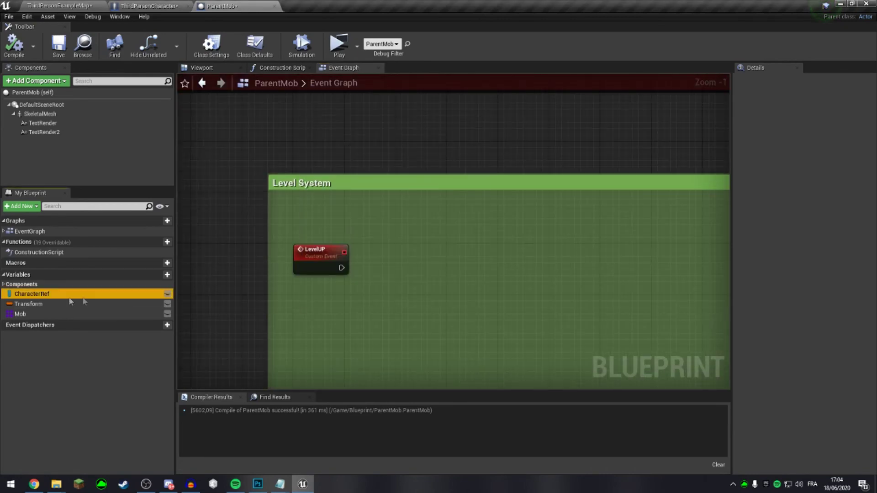
pyautogui.moveTo(71, 301)
pyautogui.mouseDown()
pyautogui.moveTo(304, 287)
pyautogui.moveTo(431, 298)
pyautogui.mouseUp()
pyautogui.click(320, 291)
pyautogui.write('set level')
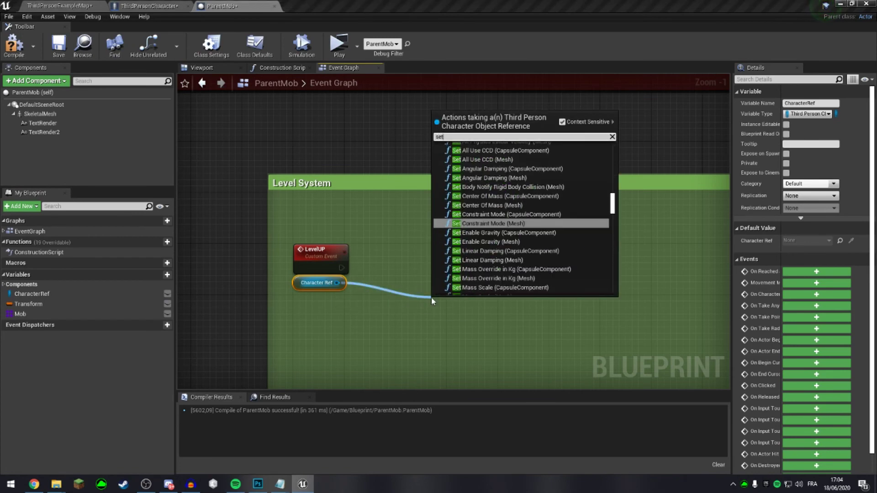
pyautogui.press('Return')
pyautogui.moveTo(447, 309)
pyautogui.mouseDown()
pyautogui.moveTo(455, 276)
pyautogui.moveTo(342, 268)
pyautogui.mouseUp()
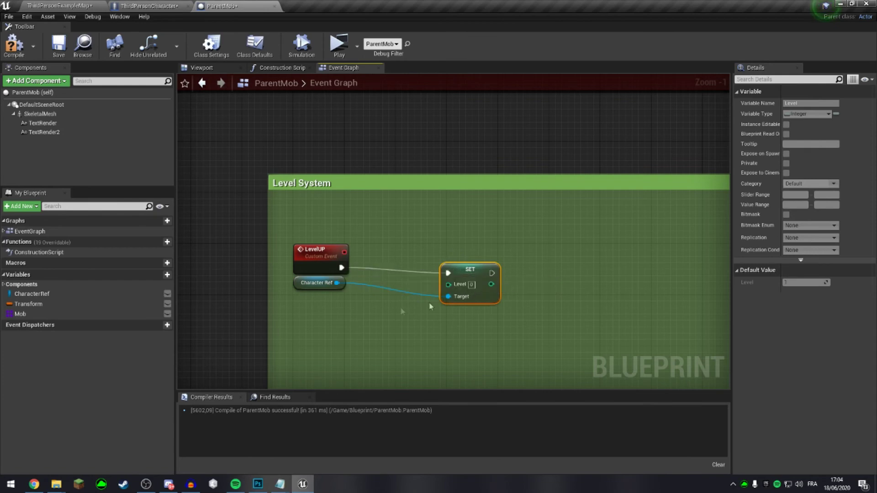
pyautogui.scroll(1, 443, 315)
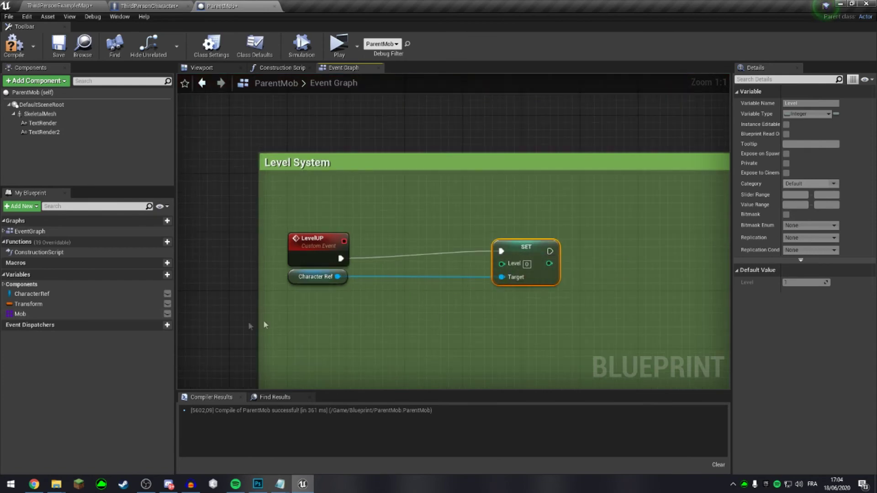
# Step: Feed Character Ref's Get Level + 1 into SET Level and align the nodes
pyautogui.moveTo(337, 276); pyautogui.dragTo(374, 337)
pyautogui.write('get level')
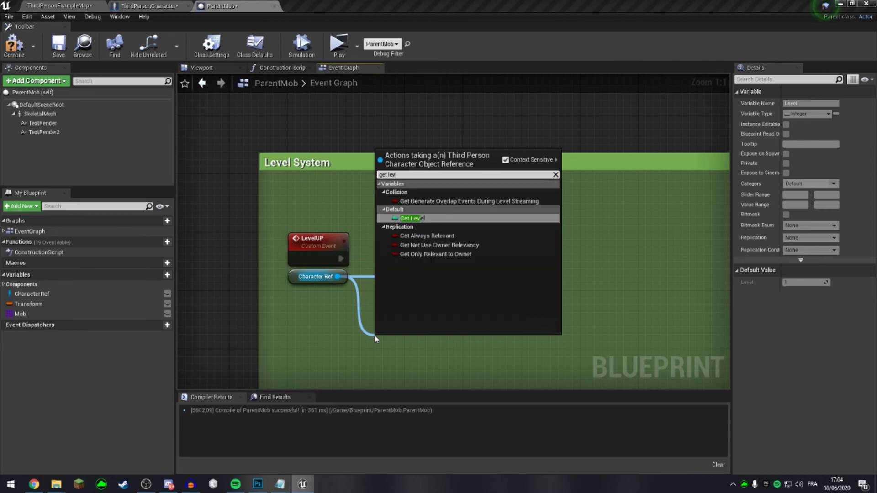
pyautogui.press('Return')
pyautogui.write('+')
pyautogui.moveTo(417, 276)
pyautogui.mouseDown()
pyautogui.moveTo(450, 305)
pyautogui.moveTo(462, 290)
pyautogui.mouseUp()
pyautogui.click(536, 171)
pyautogui.click(550, 257)
pyautogui.moveTo(551, 257); pyautogui.dragTo(587, 257)
pyautogui.moveTo(487, 282); pyautogui.dragTo(560, 263)
pyautogui.moveTo(470, 287); pyautogui.dragTo(470, 279)
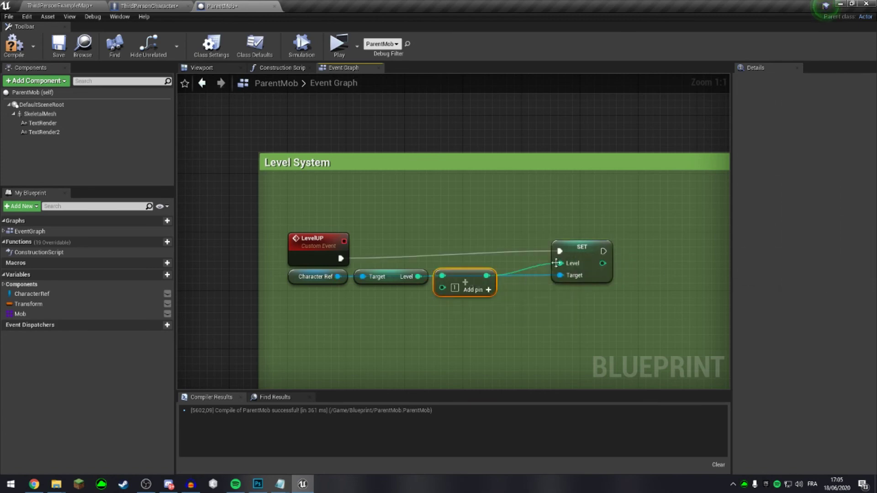
pyautogui.moveTo(571, 258); pyautogui.dragTo(541, 266)
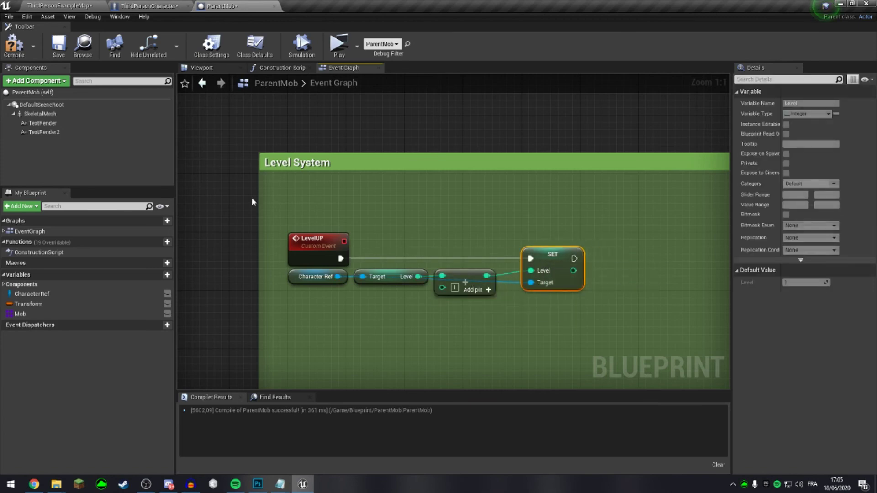
# Step: Compile ParentMob and look over the finished Level System graph
pyautogui.click(6, 49)
pyautogui.moveTo(576, 248); pyautogui.dragTo(397, 273, button='right')
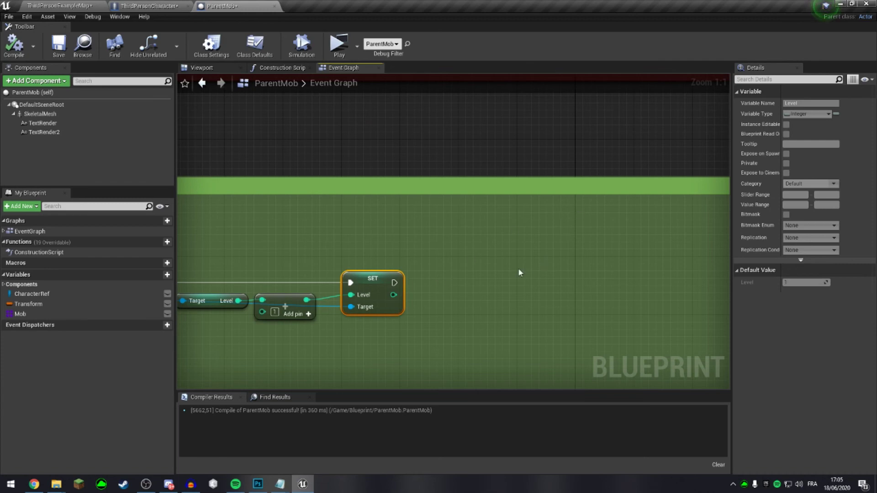
pyautogui.moveTo(227, 284); pyautogui.dragTo(302, 261, button='right')
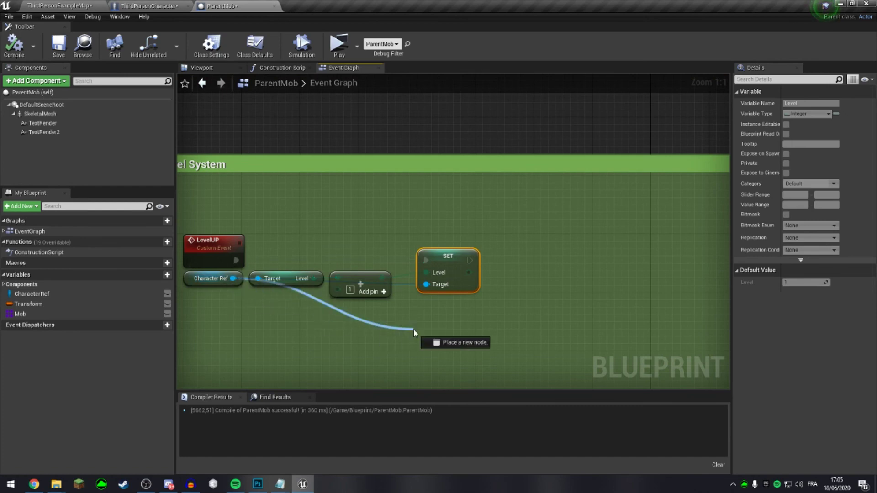
# Step: Add a Get Kill Feed node pulled from Character Ref
pyautogui.moveTo(233, 278); pyautogui.dragTo(413, 329)
pyautogui.write('get kill')
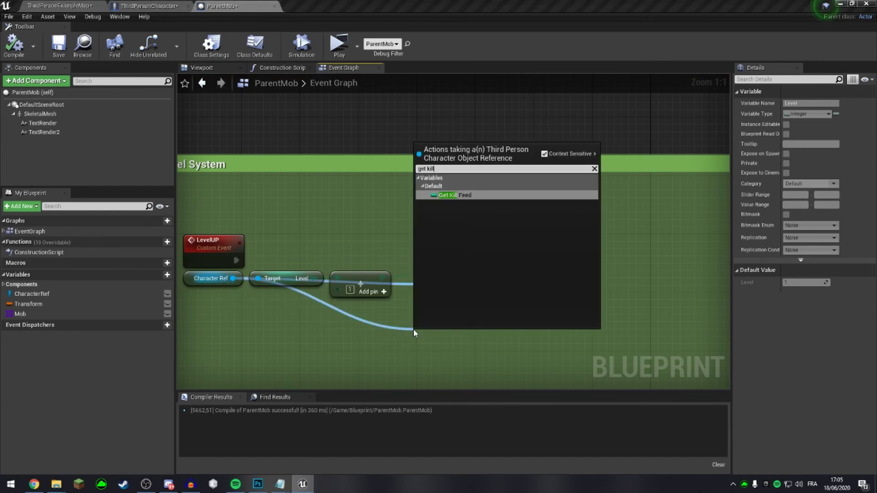
pyautogui.press('Return')
pyautogui.scroll(-5, 413, 329)
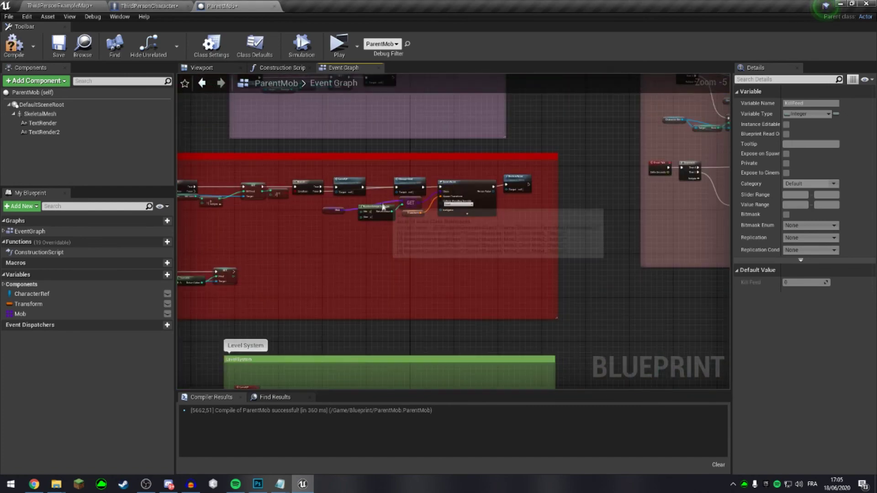
pyautogui.scroll(1, 379, 256)
pyautogui.scroll(-2, 376, 269)
pyautogui.scroll(2, 385, 239)
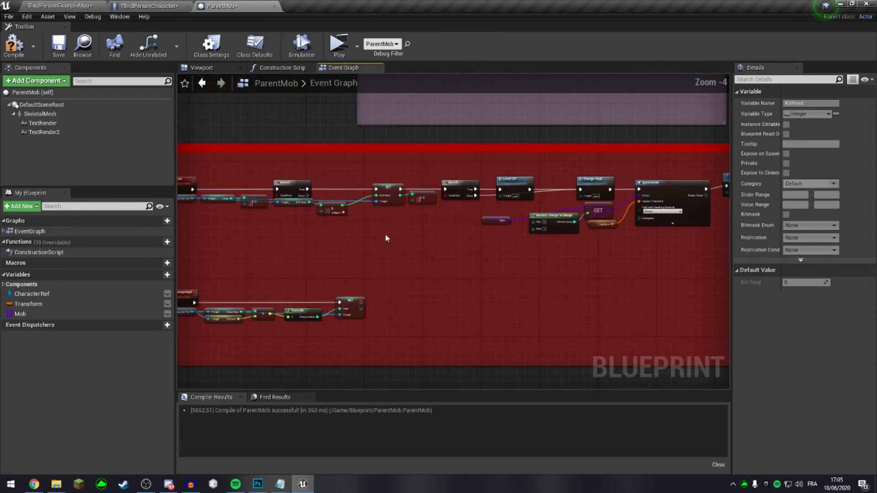
# Step: Place a SET Kill Feed (0) after SET Level, targeting Character Ref, and compile
pyautogui.moveTo(384, 235); pyautogui.dragTo(332, 185)
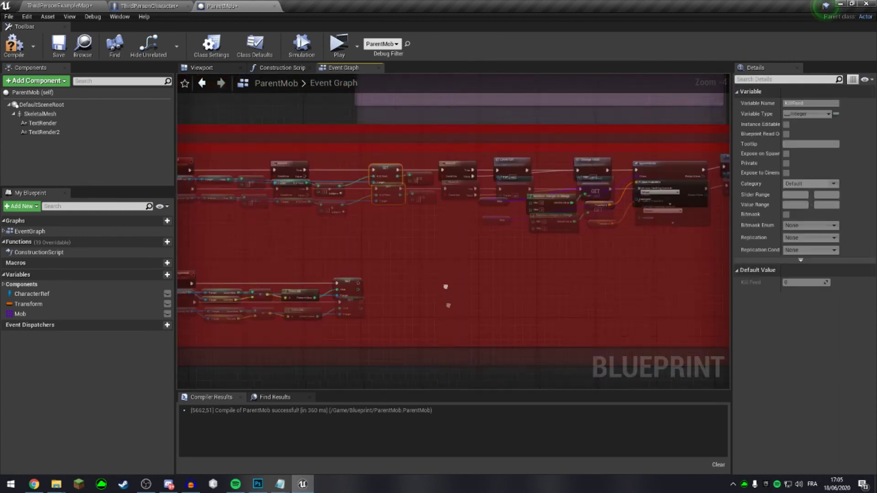
pyautogui.moveTo(447, 307); pyautogui.dragTo(445, 221, button='right')
pyautogui.scroll(4, 450, 237)
pyautogui.moveTo(502, 238); pyautogui.dragTo(448, 232)
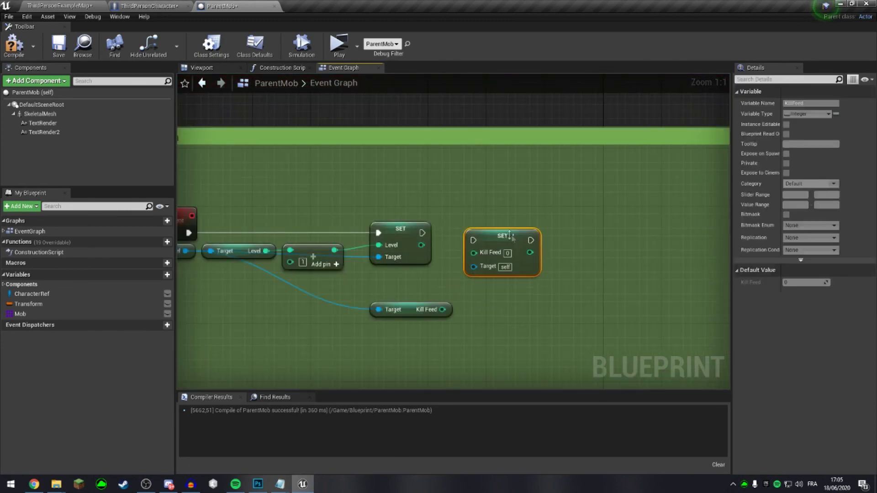
pyautogui.click(411, 309)
pyautogui.moveTo(473, 267)
pyautogui.mouseDown()
pyautogui.moveTo(271, 274)
pyautogui.moveTo(188, 252)
pyautogui.mouseUp()
pyautogui.scroll(-1, 372, 319)
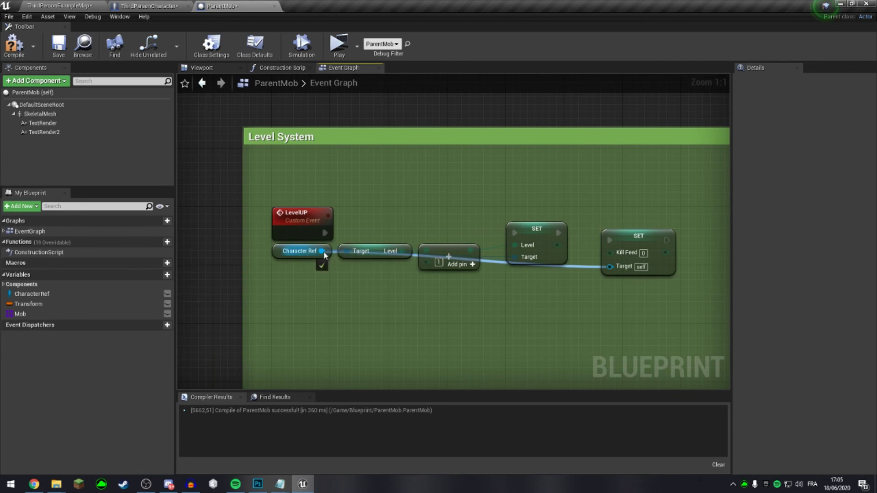
pyautogui.scroll(1, 373, 319)
pyautogui.moveTo(493, 277); pyautogui.dragTo(500, 269)
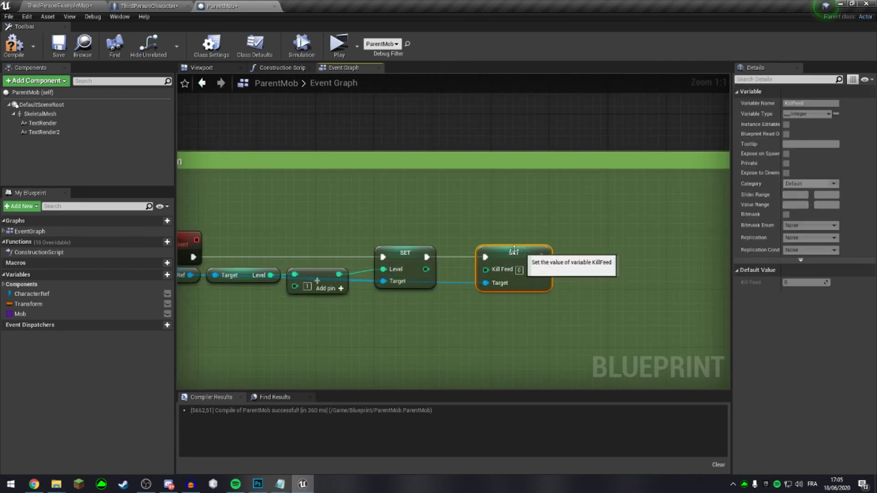
pyautogui.click(12, 45)
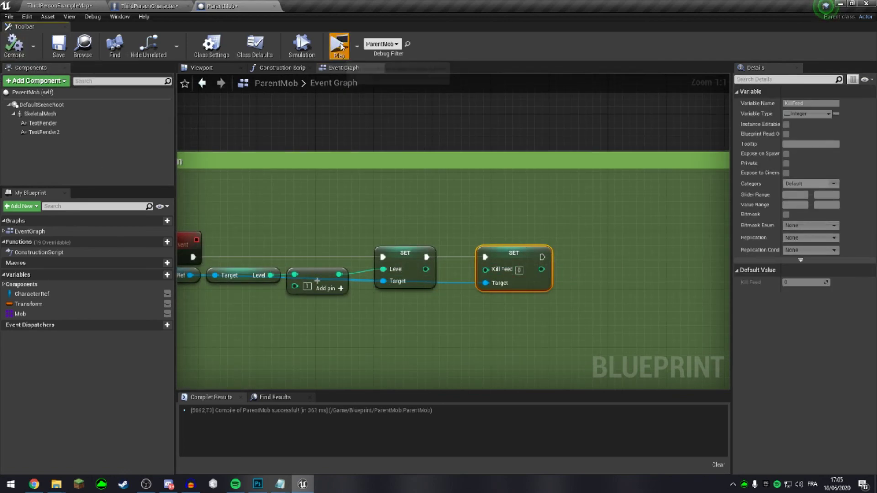
pyautogui.click(339, 43)
pyautogui.click(705, 72)
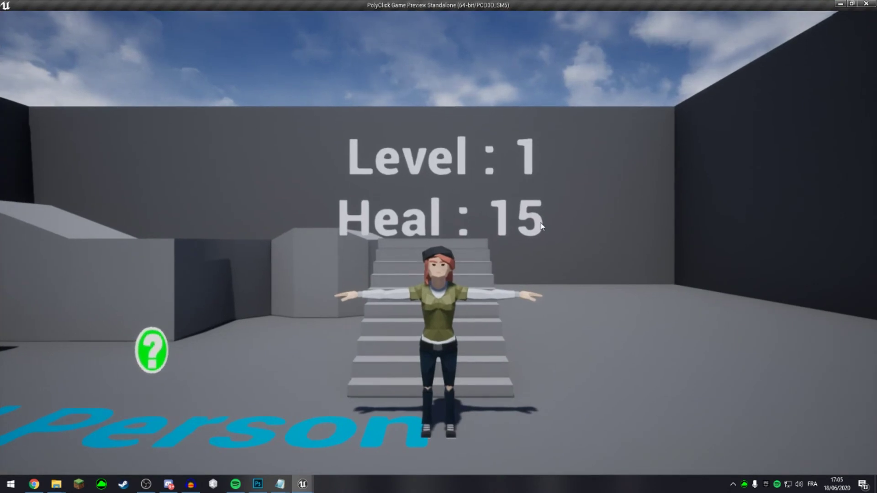
pyautogui.click(465, 299)
pyautogui.click(465, 299)
pyautogui.tripleClick(465, 299)
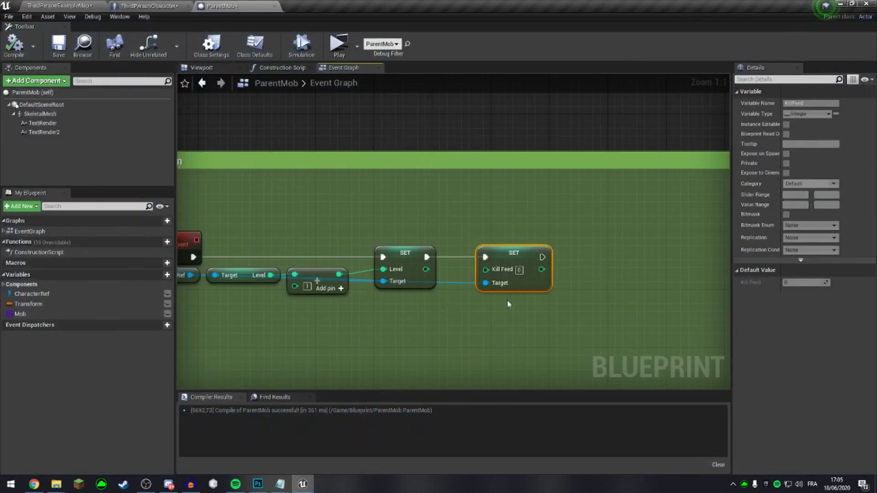
pyautogui.scroll(-2, 447, 303)
pyautogui.scroll(-3, 508, 286)
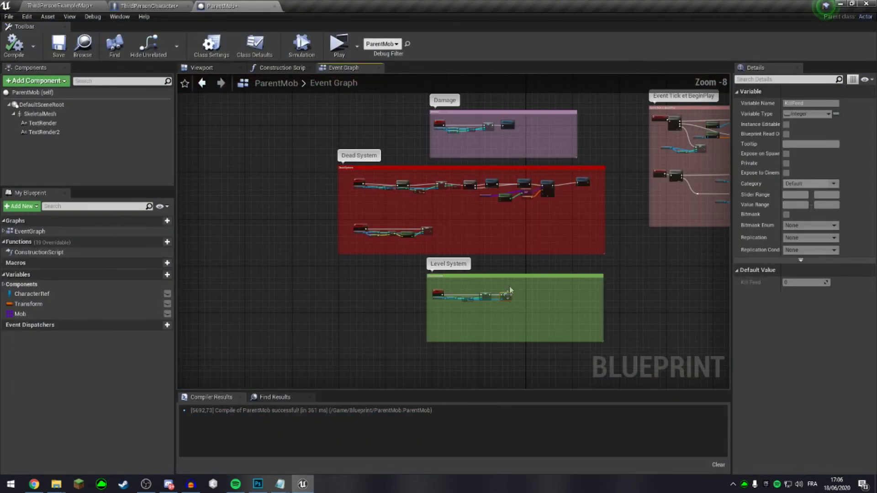
# Step: Add a Then 2 output to the tick Sequence driving a new Print String node
pyautogui.scroll(3, 494, 205)
pyautogui.moveTo(496, 209); pyautogui.dragTo(491, 184, button='right')
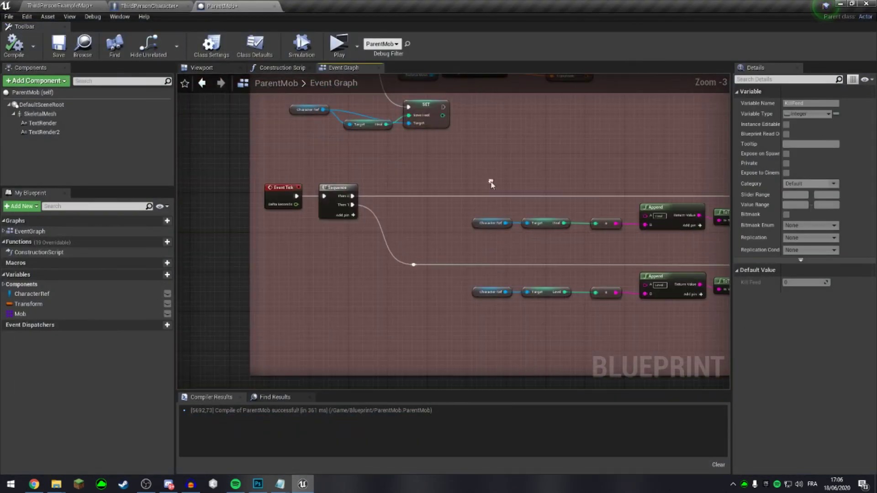
pyautogui.click(350, 220)
pyautogui.moveTo(352, 213); pyautogui.dragTo(401, 340)
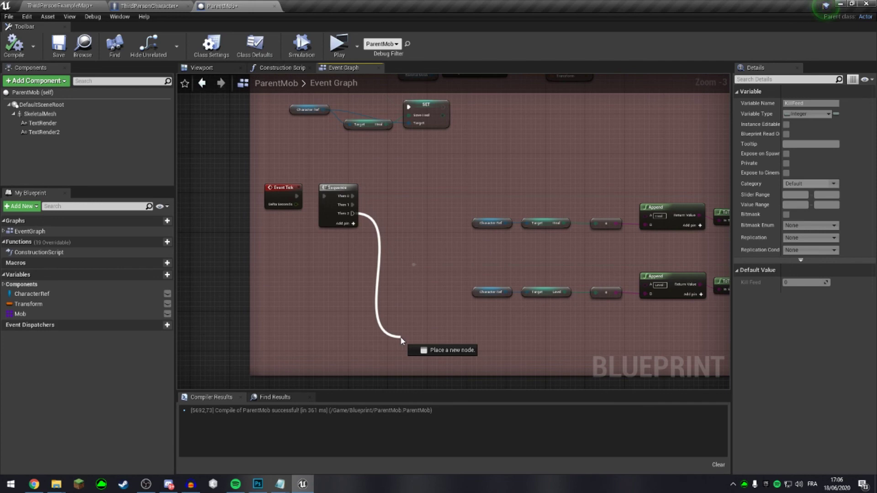
pyautogui.write('print')
pyautogui.press('Return')
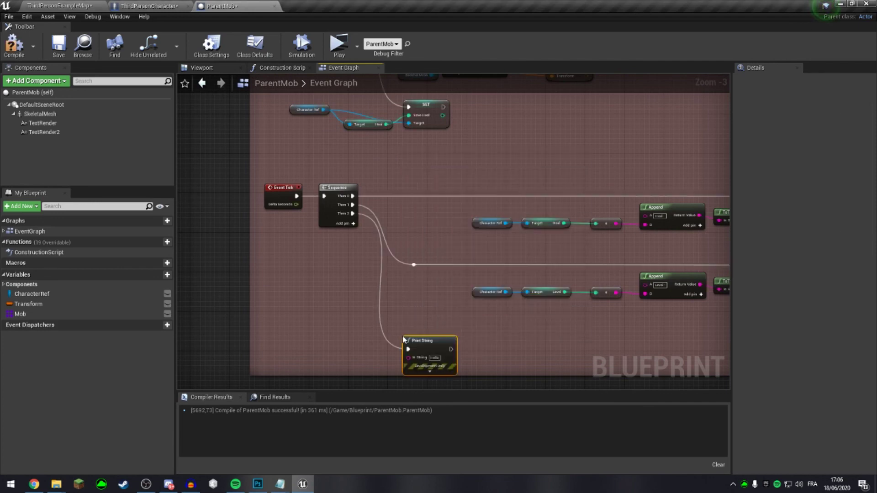
pyautogui.scroll(3, 403, 339)
pyautogui.moveTo(403, 340); pyautogui.dragTo(461, 302)
# Step: Print Character Ref's Kill Feed as the In String, compile, and launch a maximized game preview
pyautogui.moveTo(514, 274)
pyautogui.mouseDown()
pyautogui.moveTo(463, 289)
pyautogui.moveTo(521, 278)
pyautogui.moveTo(300, 318)
pyautogui.mouseUp()
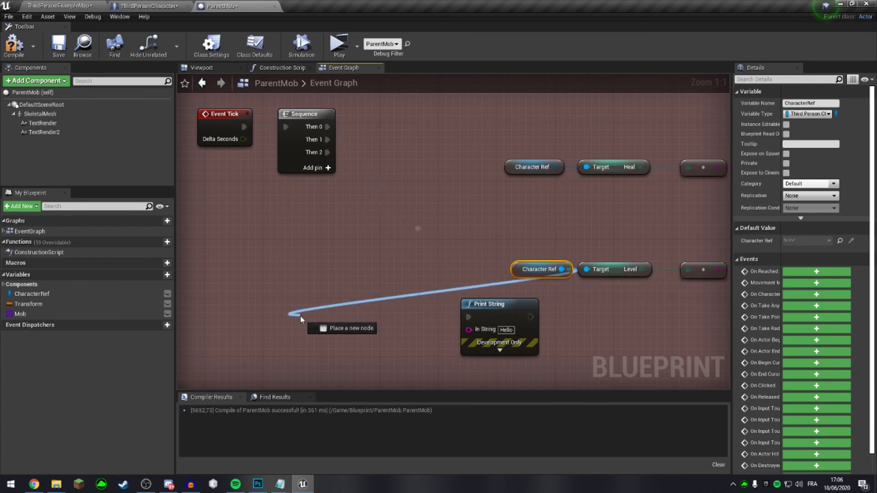
pyautogui.write('get kill')
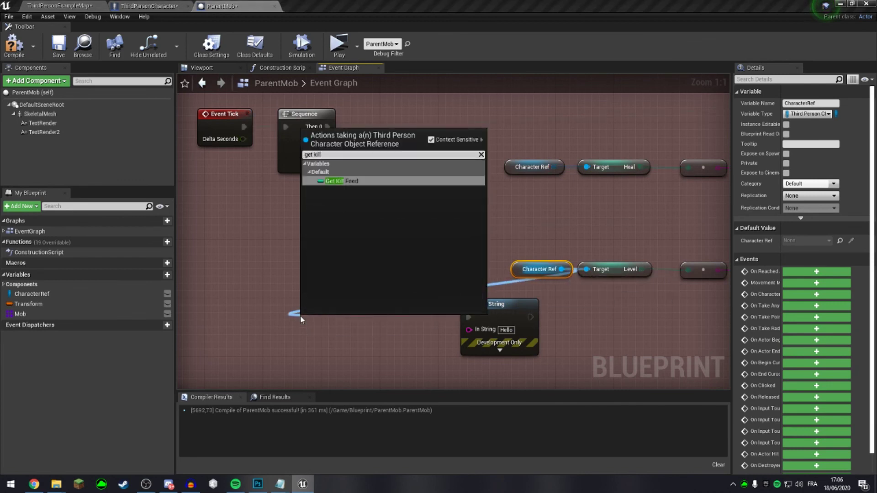
pyautogui.press('Return')
pyautogui.moveTo(373, 320); pyautogui.dragTo(469, 329)
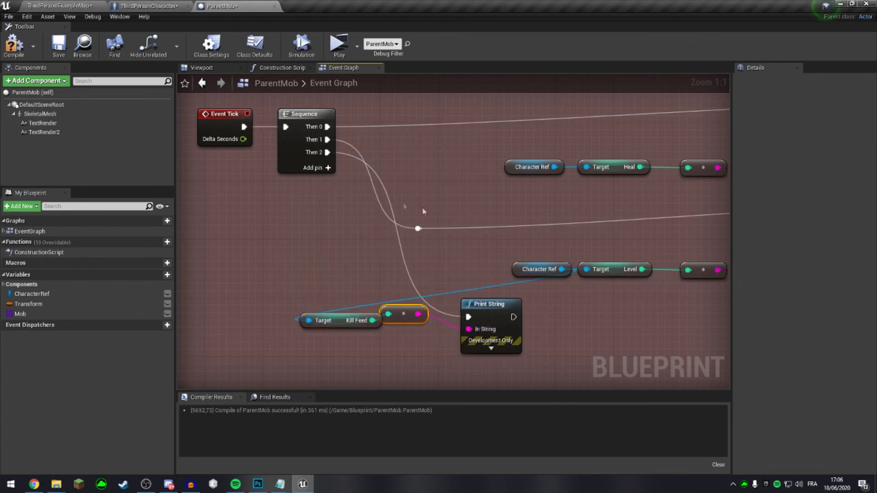
pyautogui.moveTo(409, 305); pyautogui.dragTo(417, 312)
pyautogui.click(10, 41)
pyautogui.click(338, 43)
pyautogui.click(706, 72)
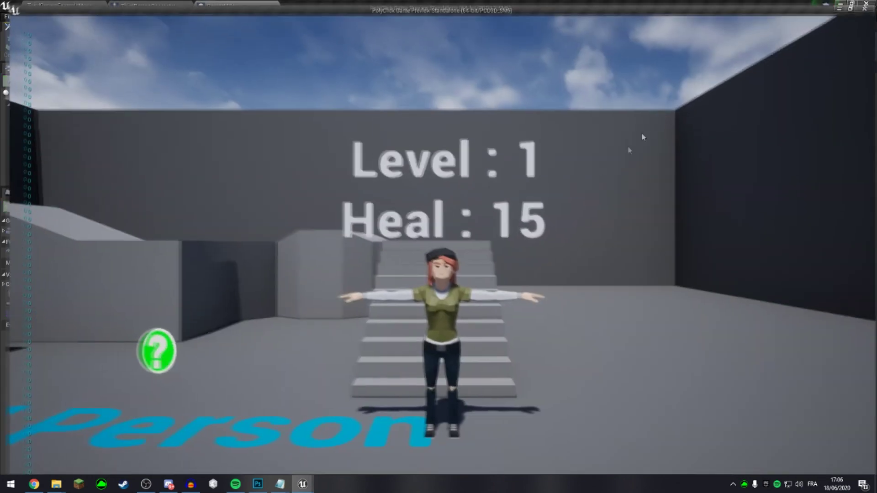
# Step: Defeat successive mobs (police officer, pickup truck, suited man and more) until Level reaches 4
pyautogui.click(439, 303)
pyautogui.click(437, 305)
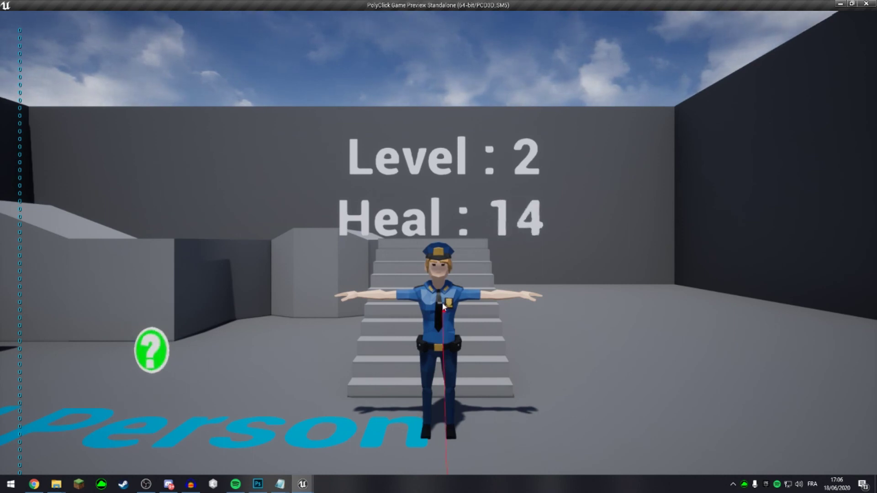
pyautogui.click(442, 306)
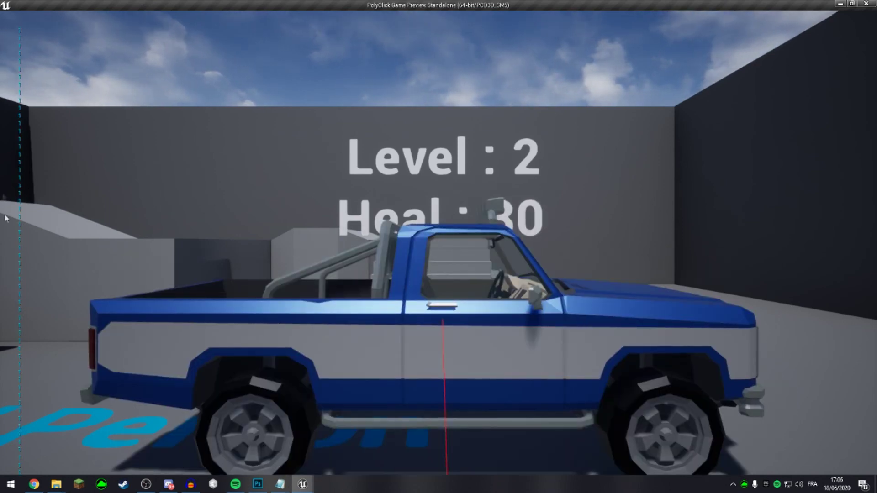
pyautogui.click(450, 321)
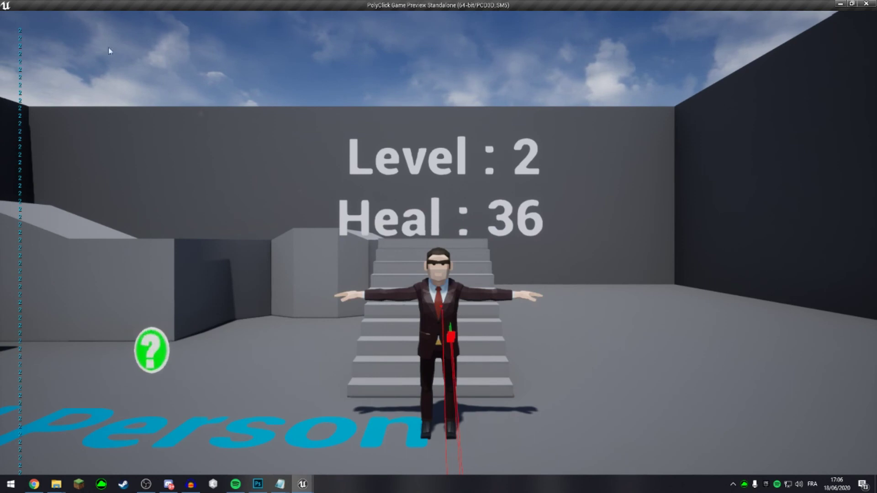
pyautogui.click(433, 306)
pyautogui.click(433, 307)
pyautogui.click(434, 306)
pyautogui.click(434, 309)
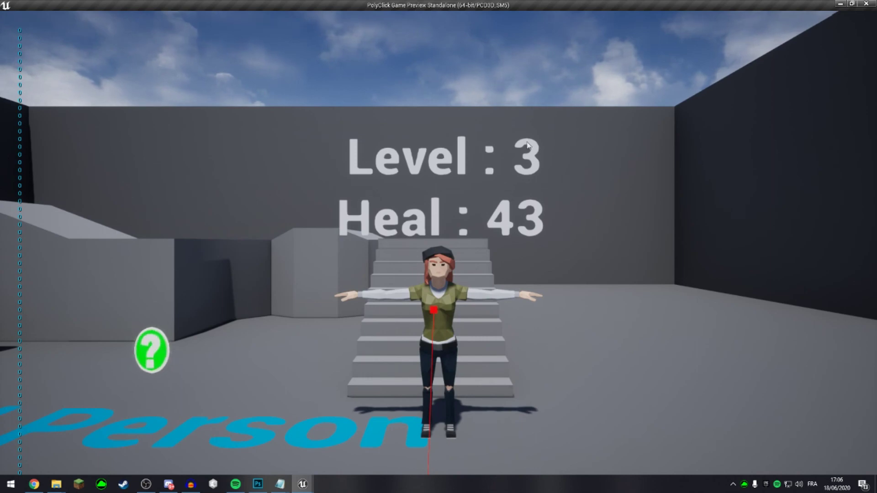
pyautogui.click(443, 305)
pyautogui.click(442, 304)
pyautogui.click(443, 304)
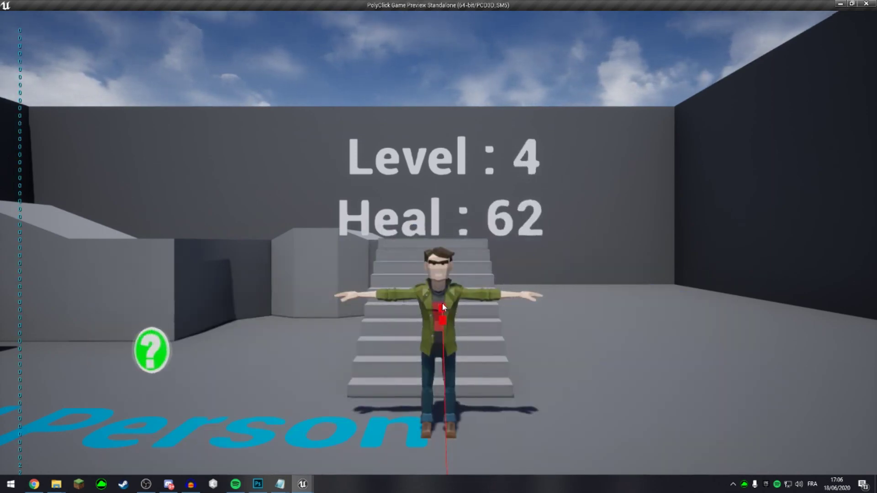
pyautogui.scroll(-4, 435, 275)
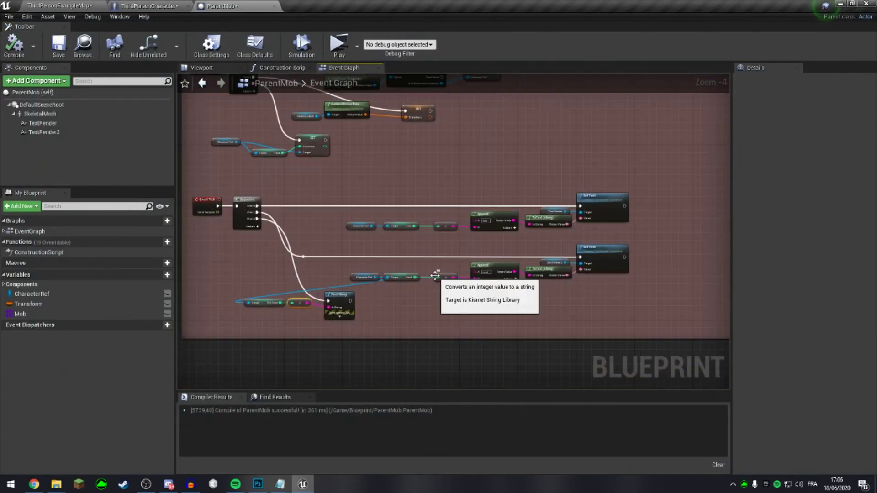